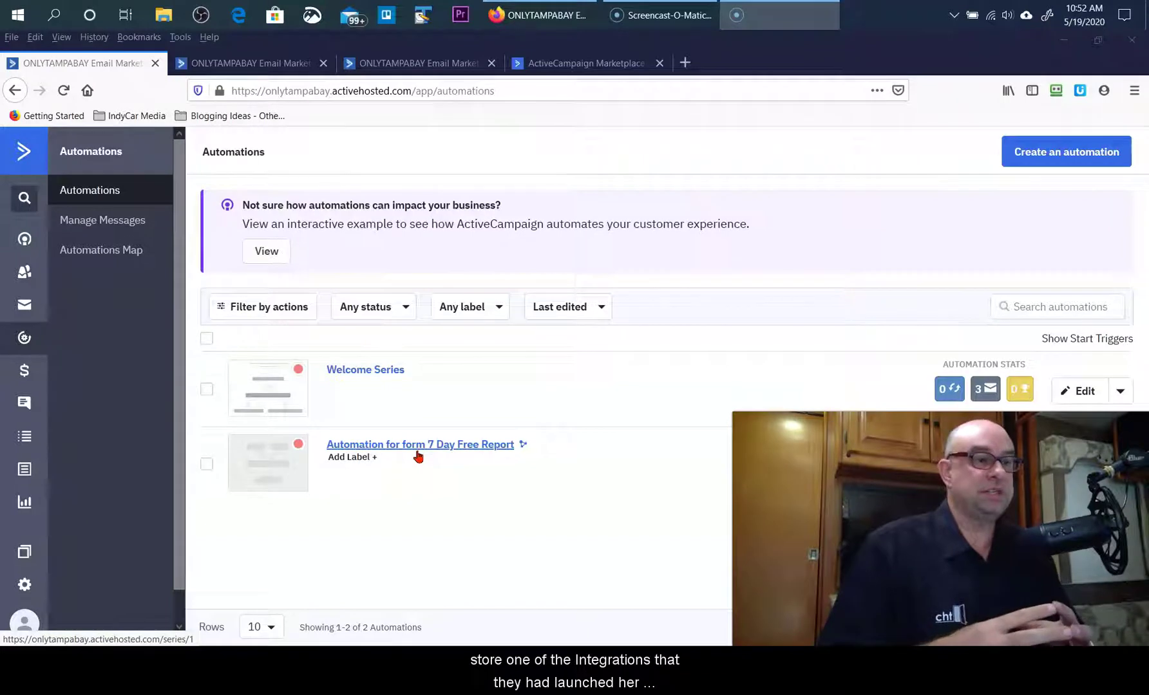
# Step: Open the automation for the form 7 Day Free Report and start adding the first action below its trigger
pyautogui.click(417, 452)
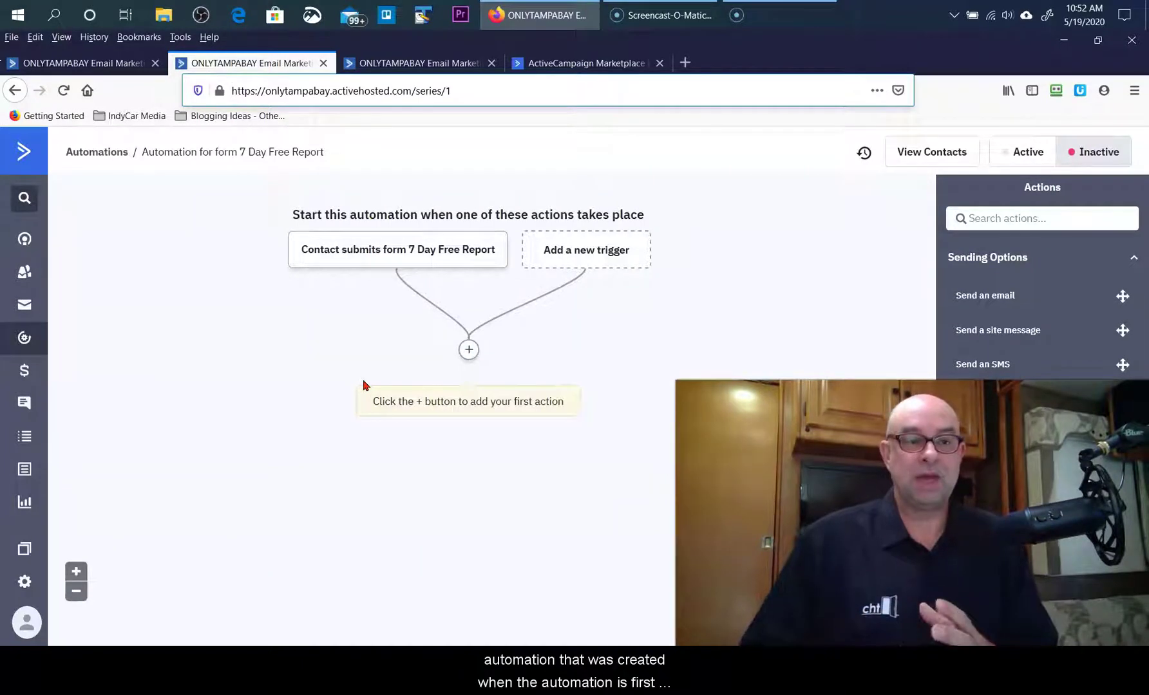
pyautogui.moveTo(372, 258)
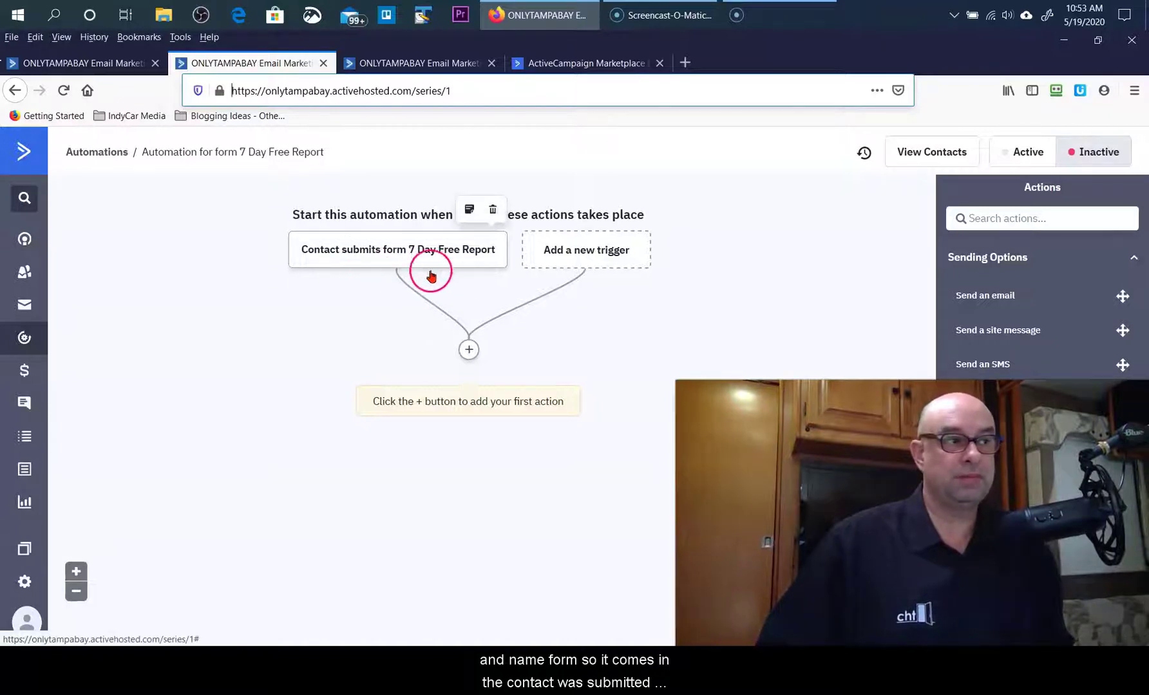
pyautogui.click(468, 358)
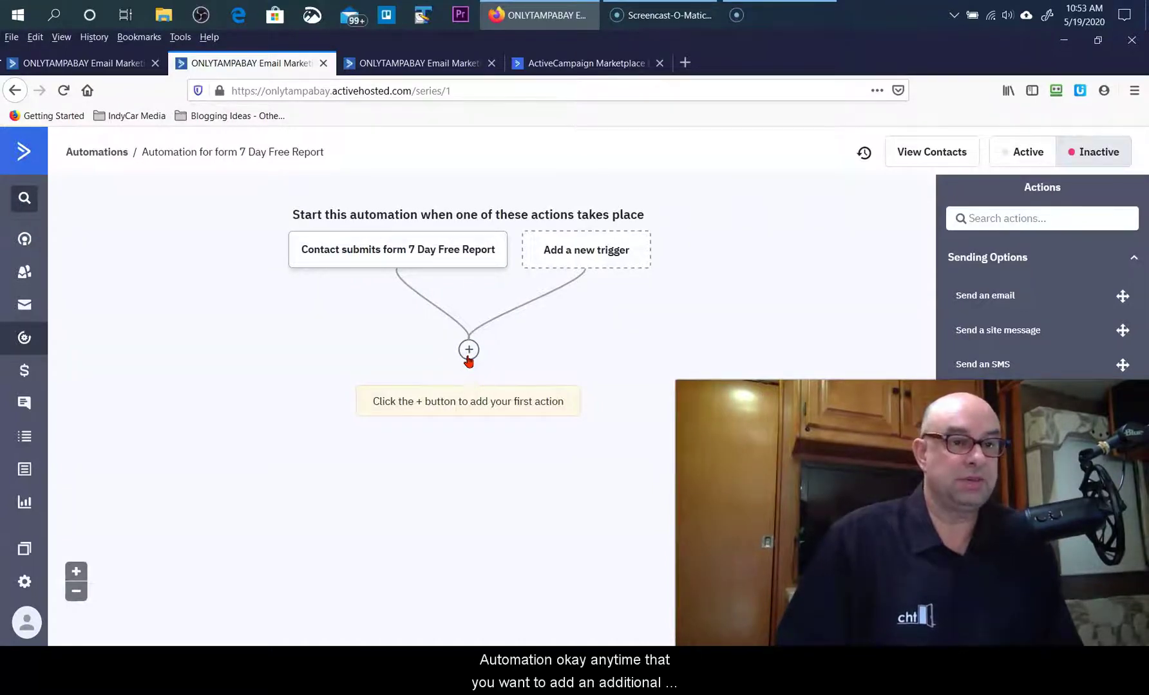
pyautogui.click(468, 352)
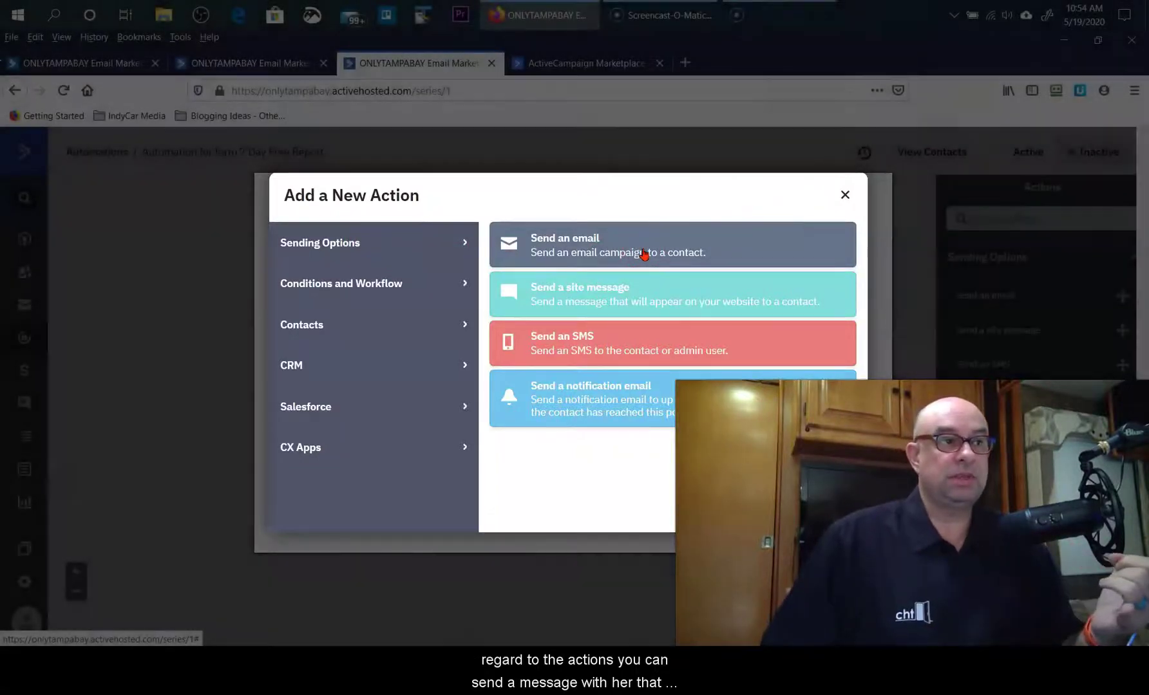
# Step: Examine the available automation actions for sending, conditions and workflow, contacts, CRM, Salesforce and CX Apps
pyautogui.click(598, 232)
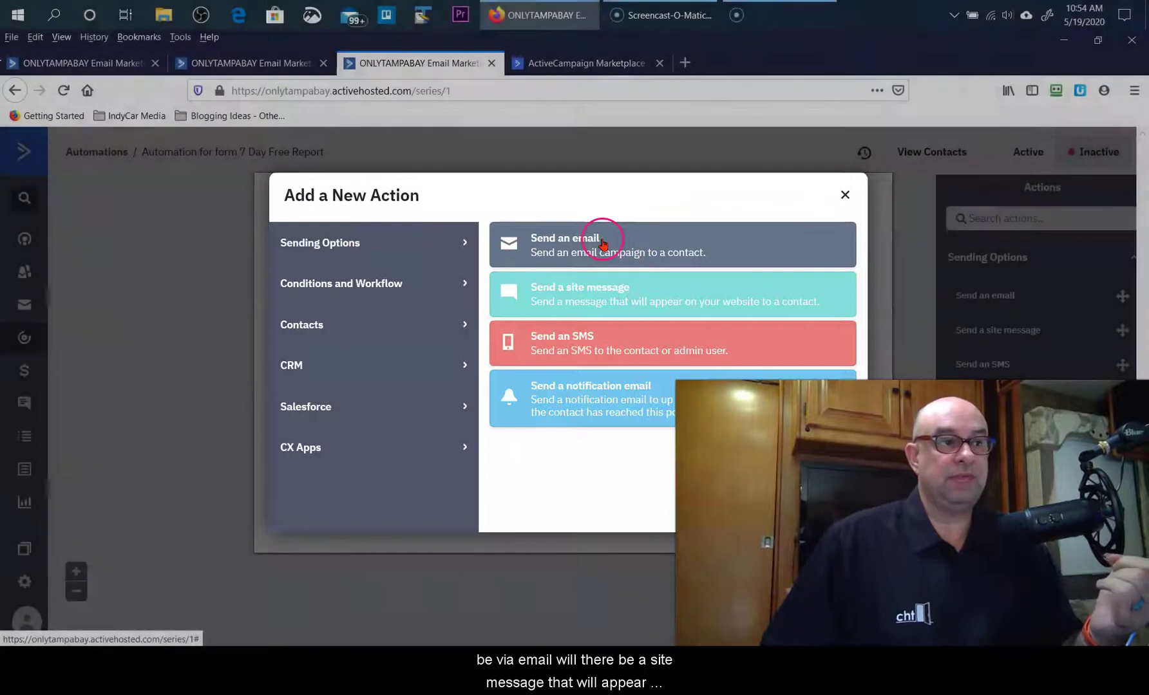
pyautogui.click(634, 303)
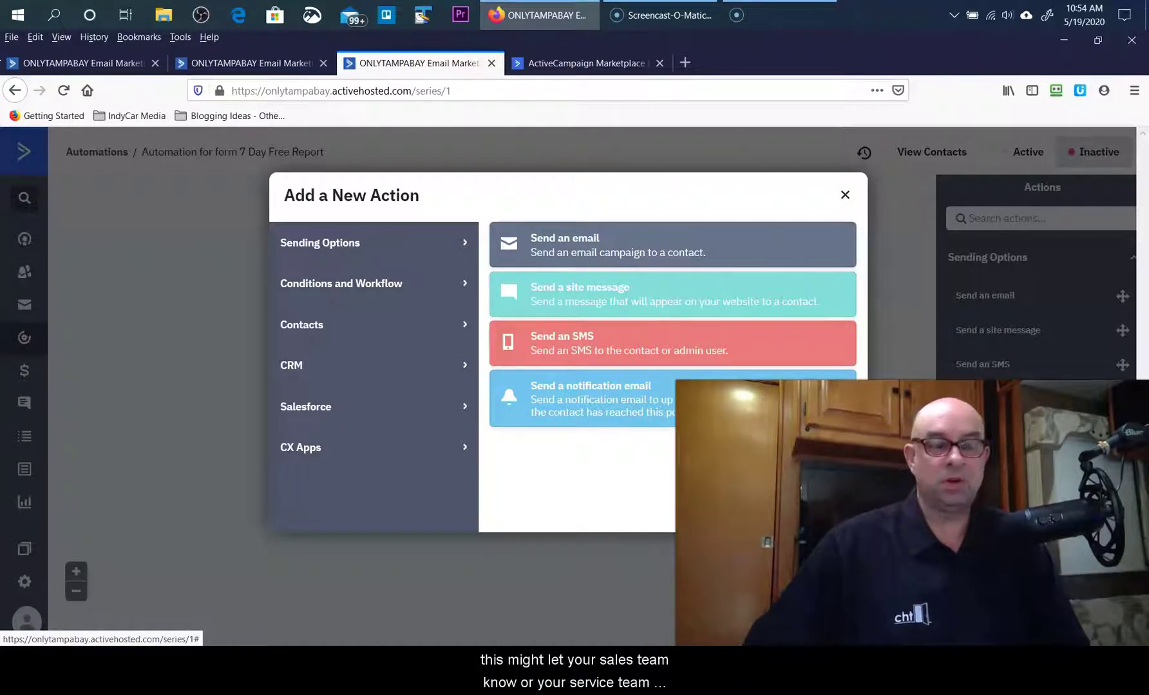
pyautogui.click(682, 341)
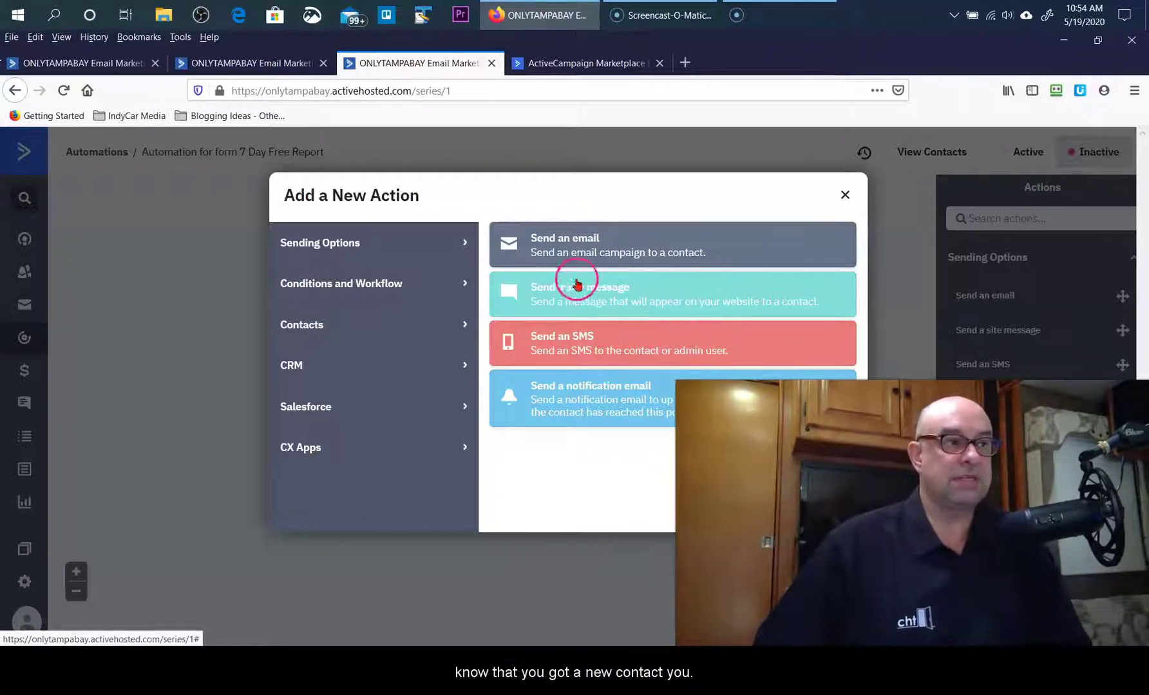
pyautogui.click(362, 286)
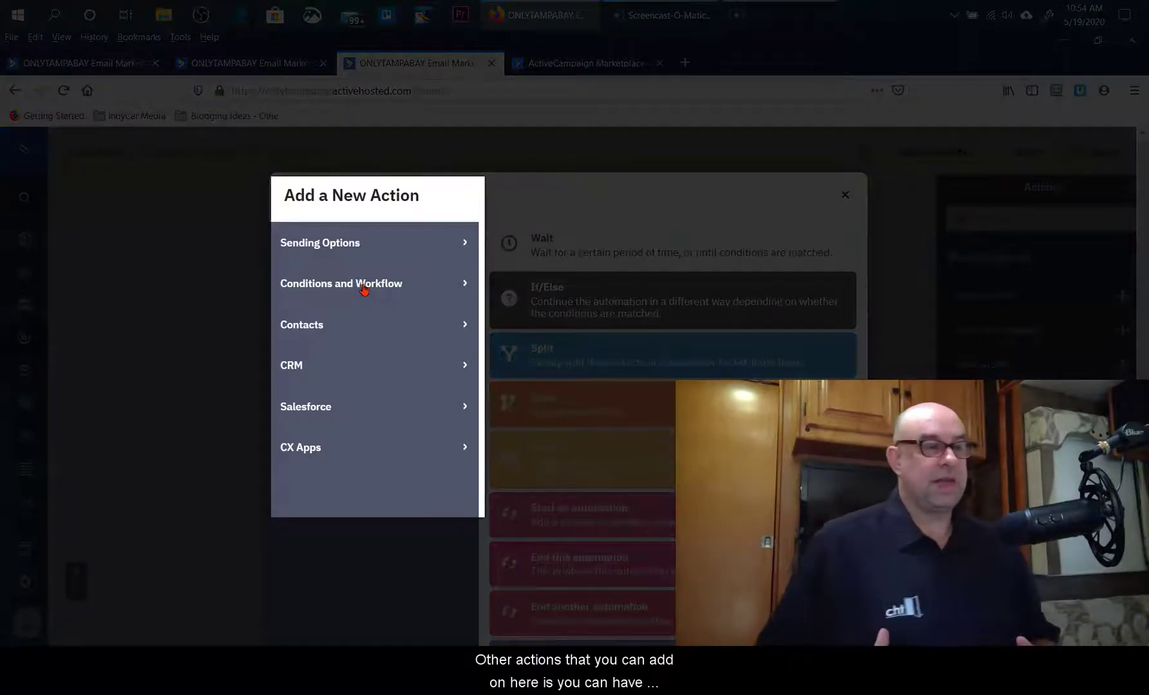
pyautogui.click(410, 312)
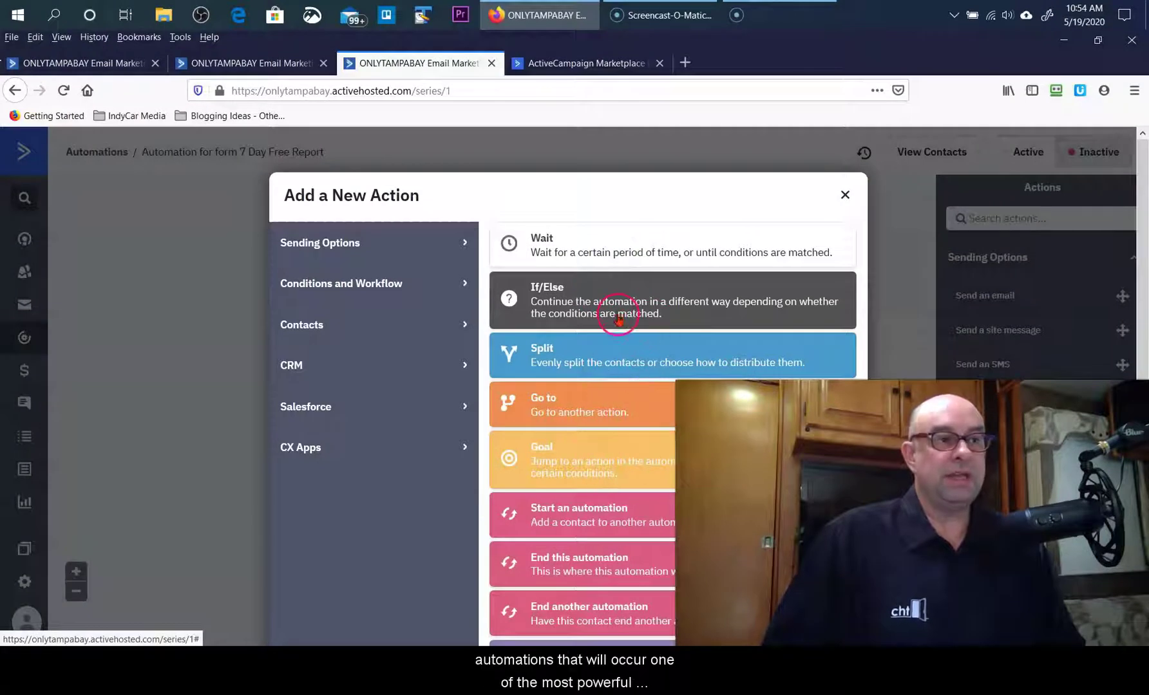
pyautogui.scroll(-1, 625, 330)
pyautogui.scroll(1, 622, 332)
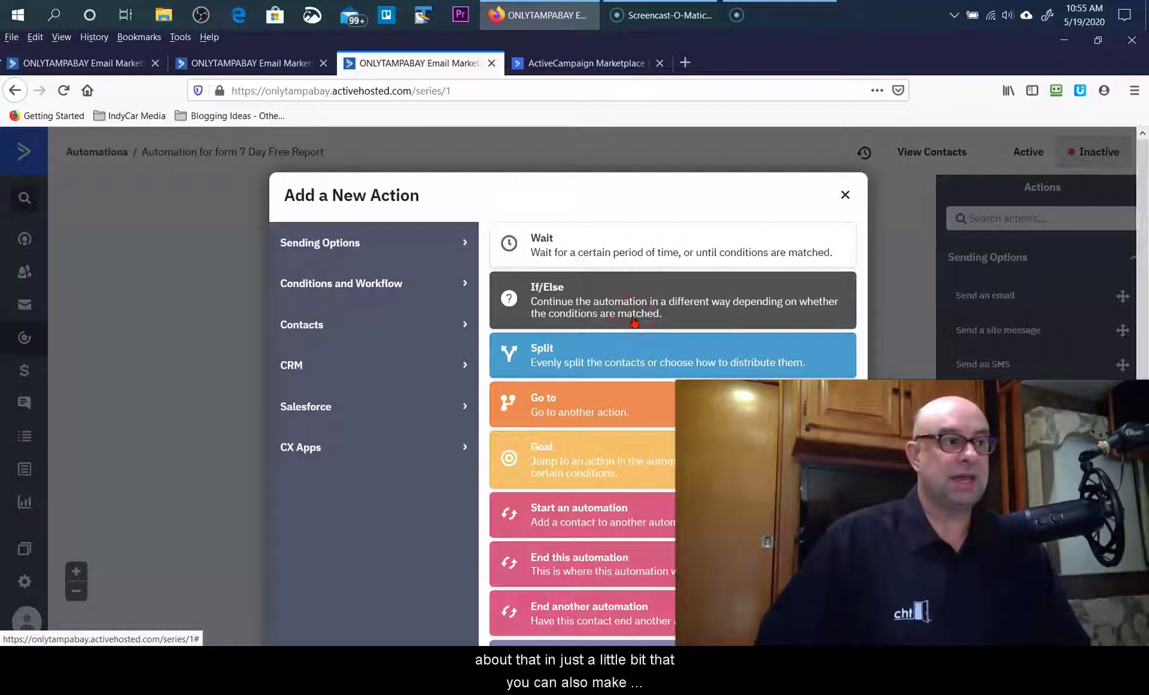
pyautogui.click(318, 335)
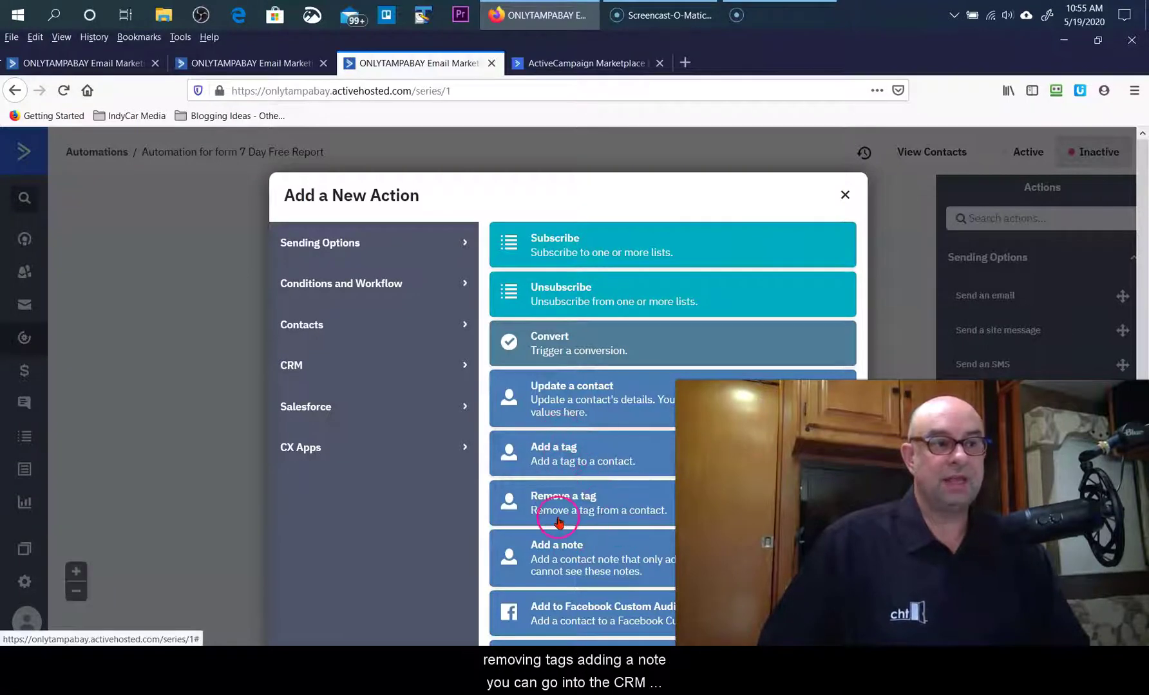
pyautogui.click(310, 372)
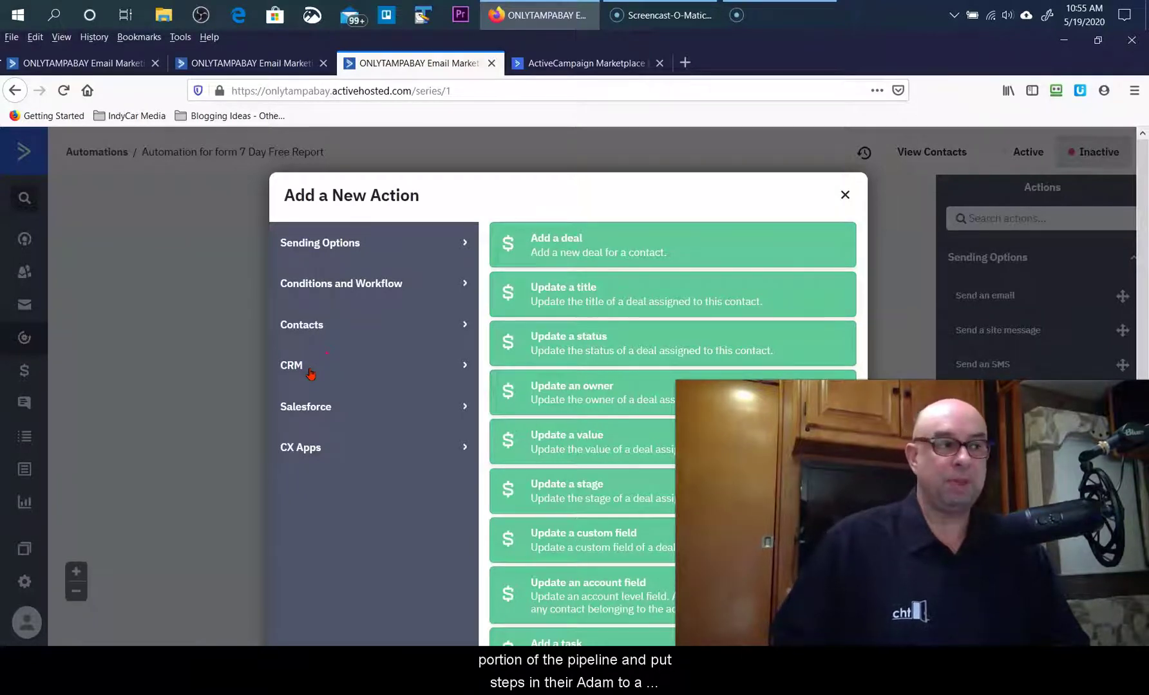
pyautogui.click(584, 253)
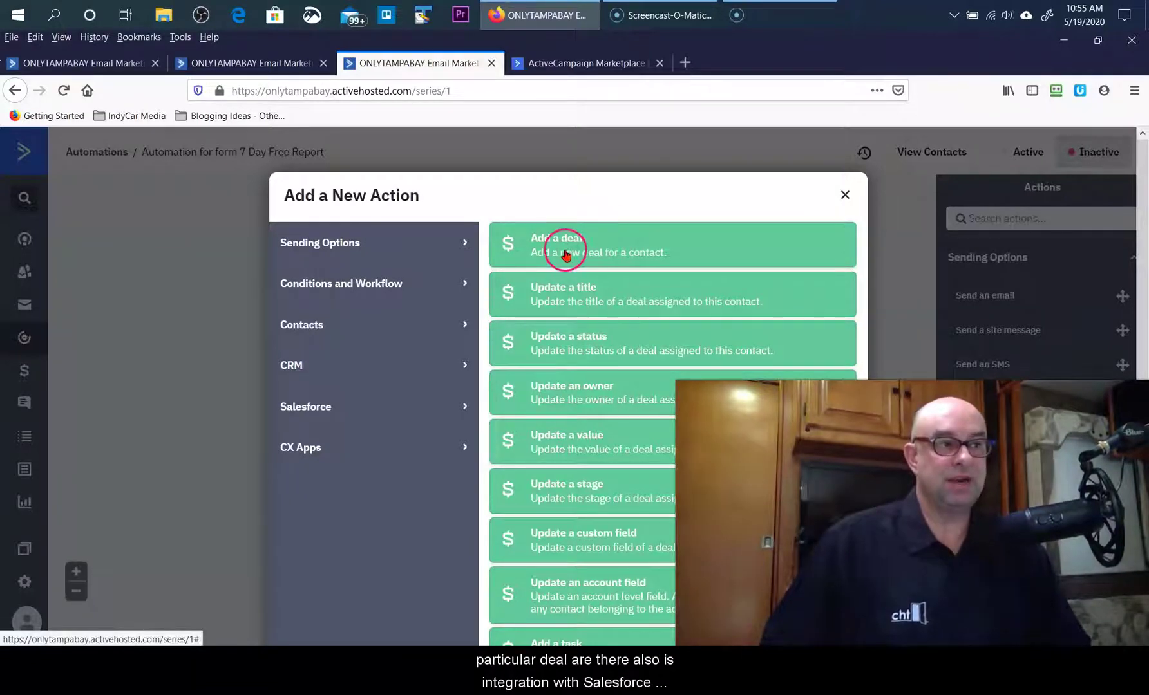
pyautogui.click(318, 417)
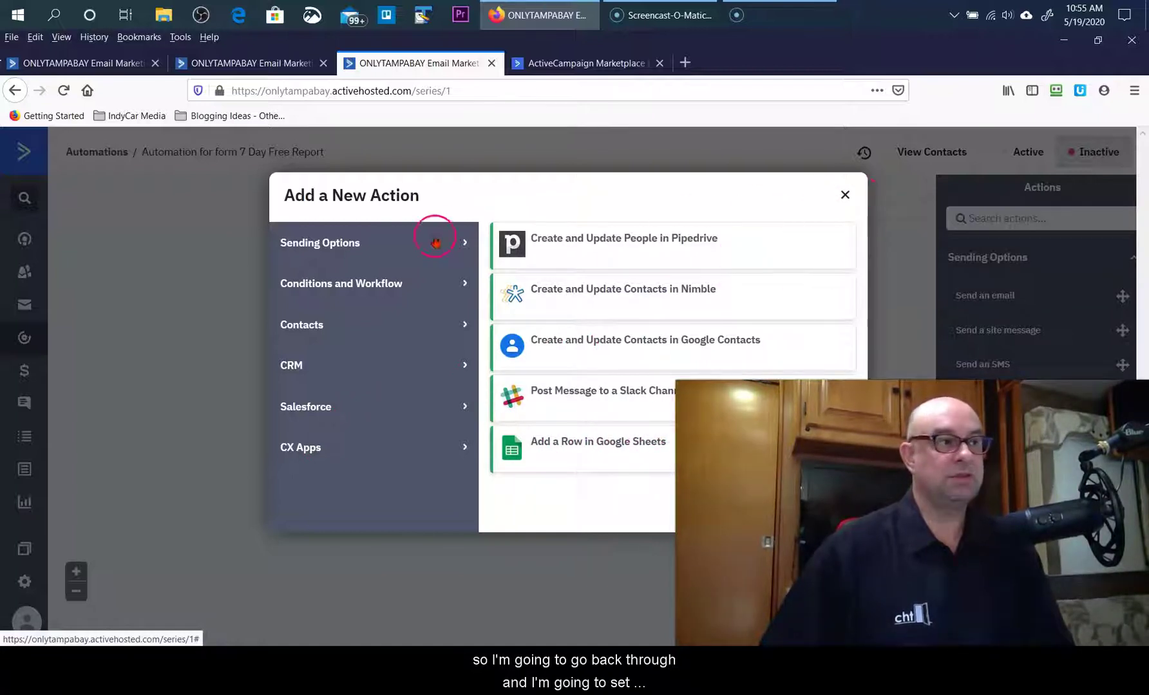
# Step: Choose the Send an email action for the automation and create a new email for it
pyautogui.click(370, 250)
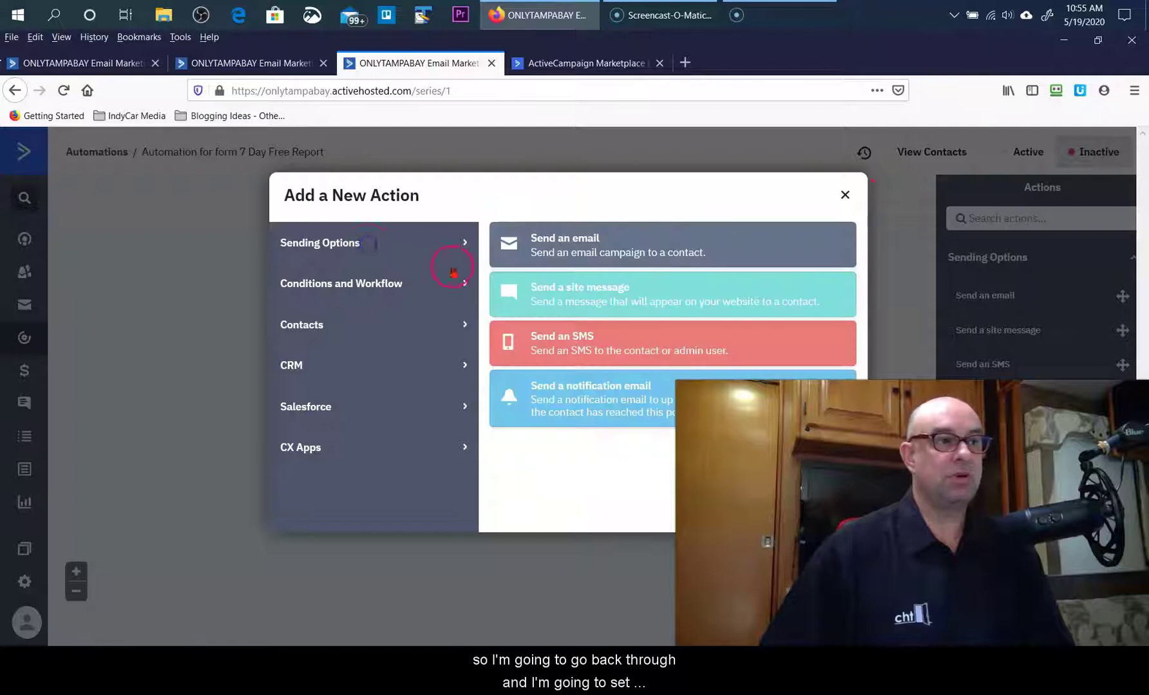
pyautogui.click(599, 250)
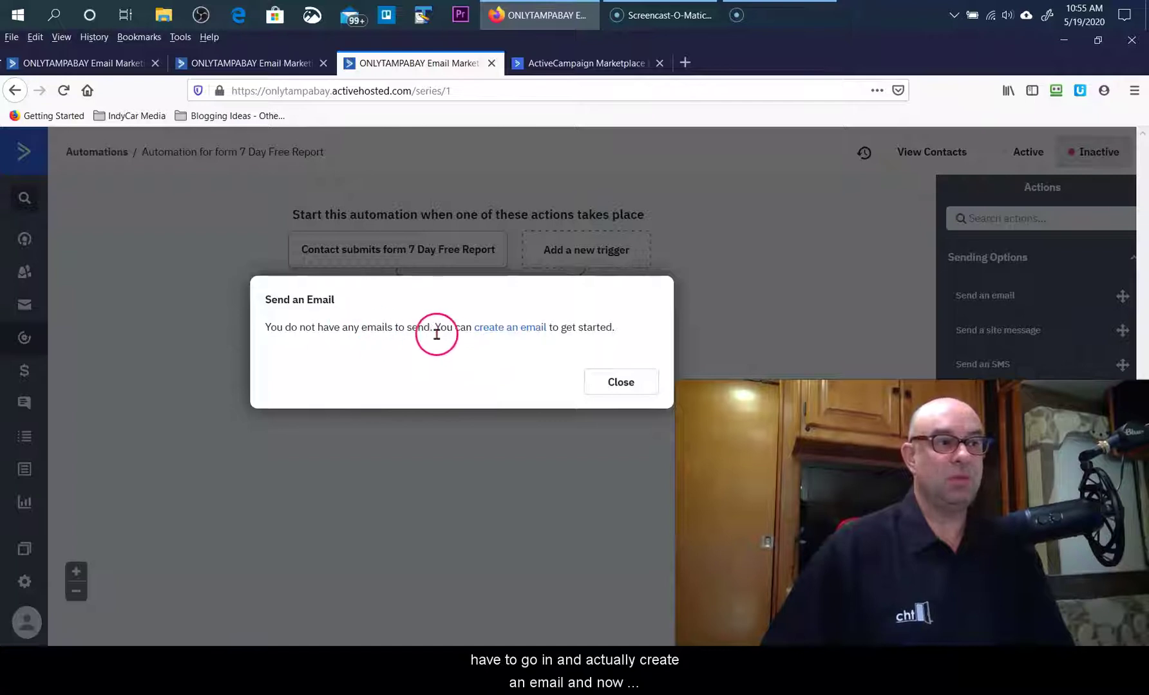
pyautogui.click(519, 332)
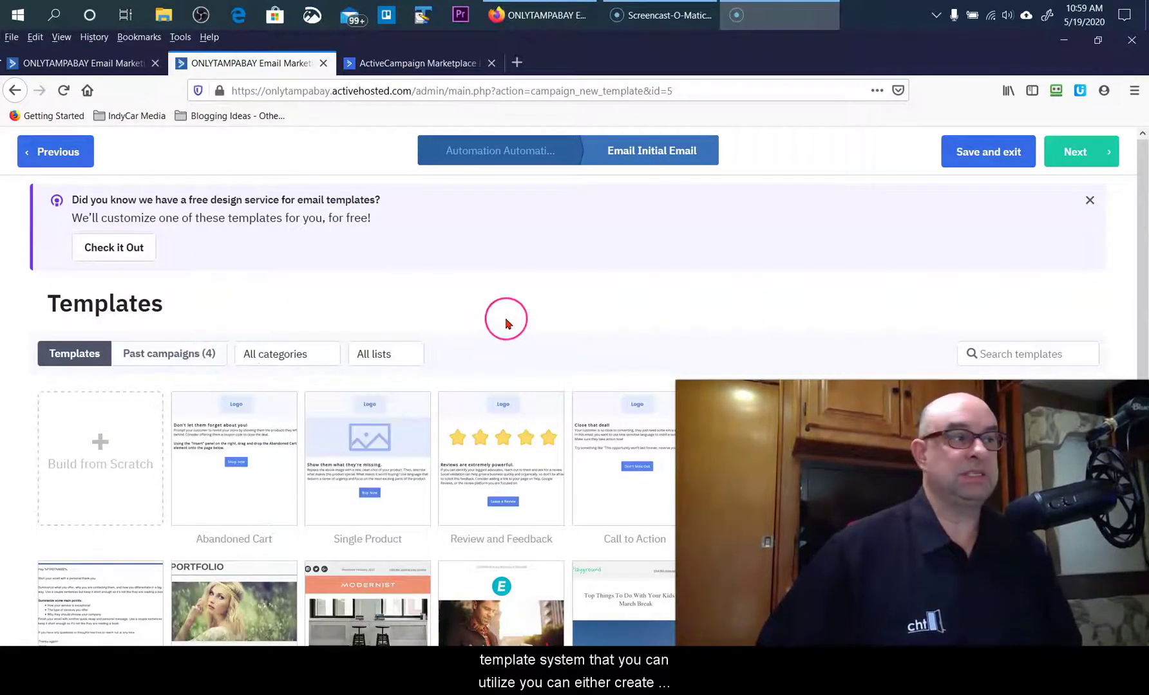
# Step: Browse the email template gallery and use the Welcome Email template for the Initial Email
pyautogui.scroll(-1, 506, 322)
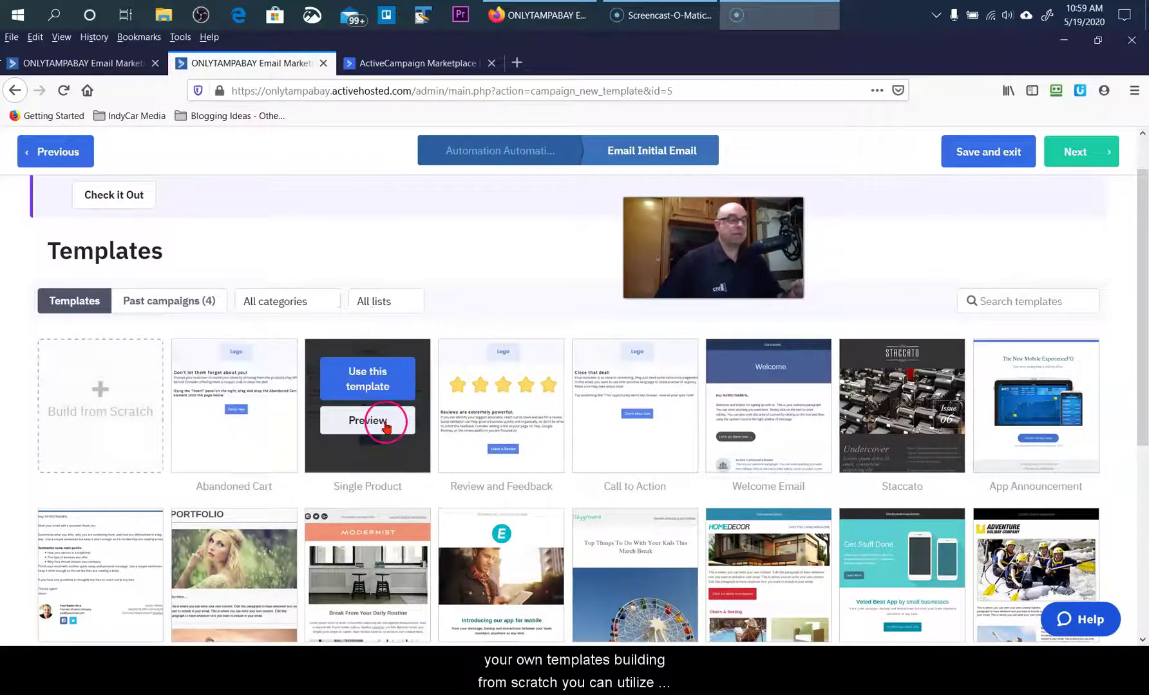
pyautogui.scroll(-5, 611, 412)
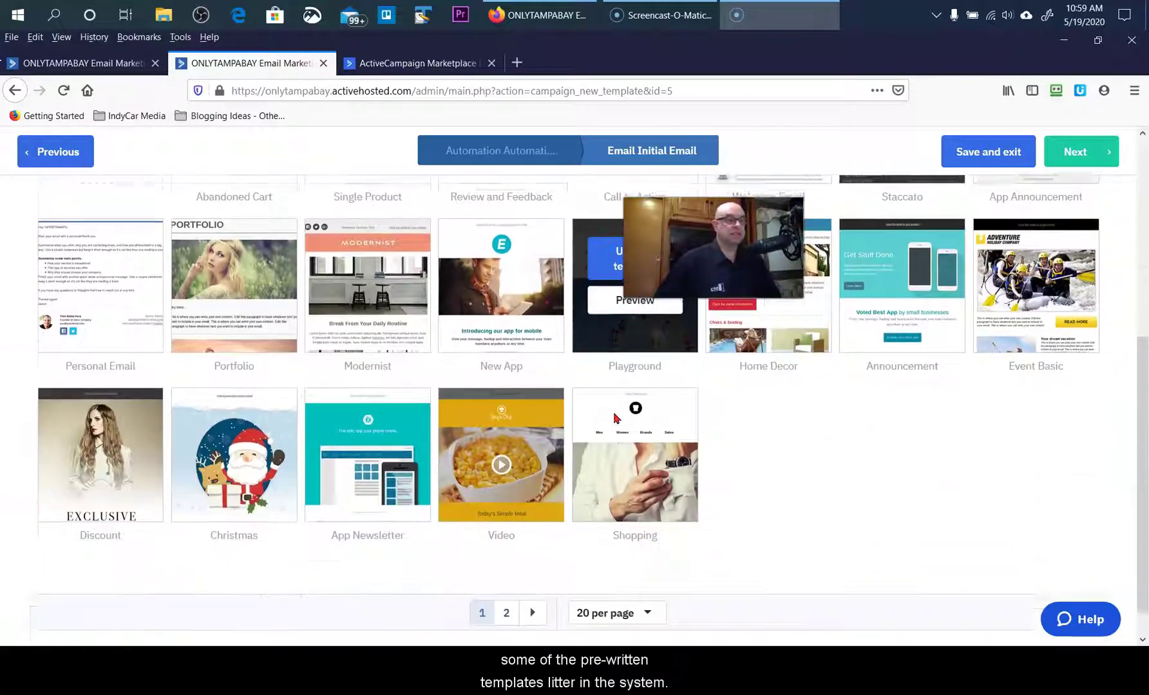
pyautogui.click(593, 535)
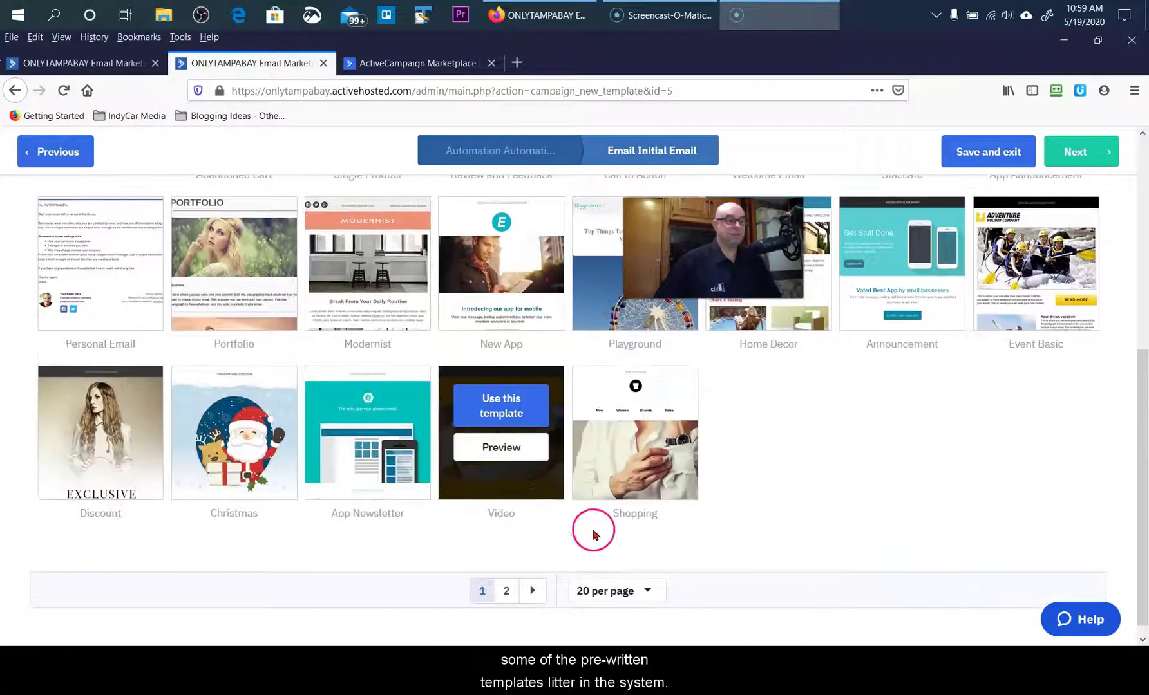
pyautogui.scroll(1, 585, 362)
pyautogui.scroll(3, 587, 372)
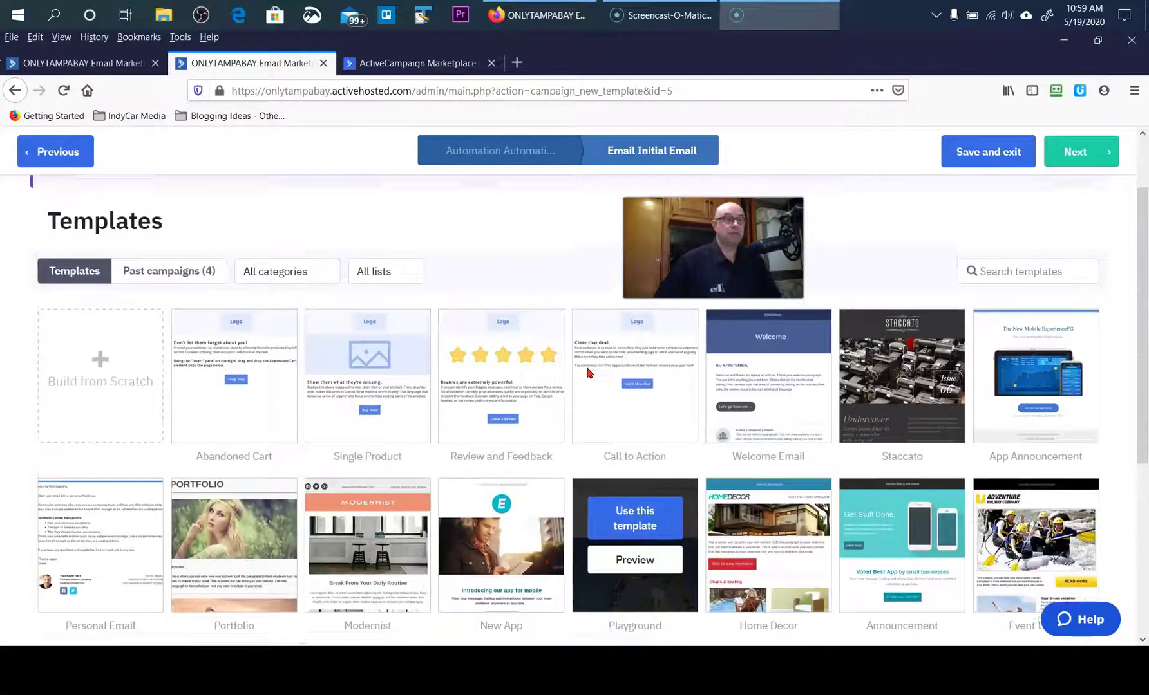
pyautogui.click(644, 414)
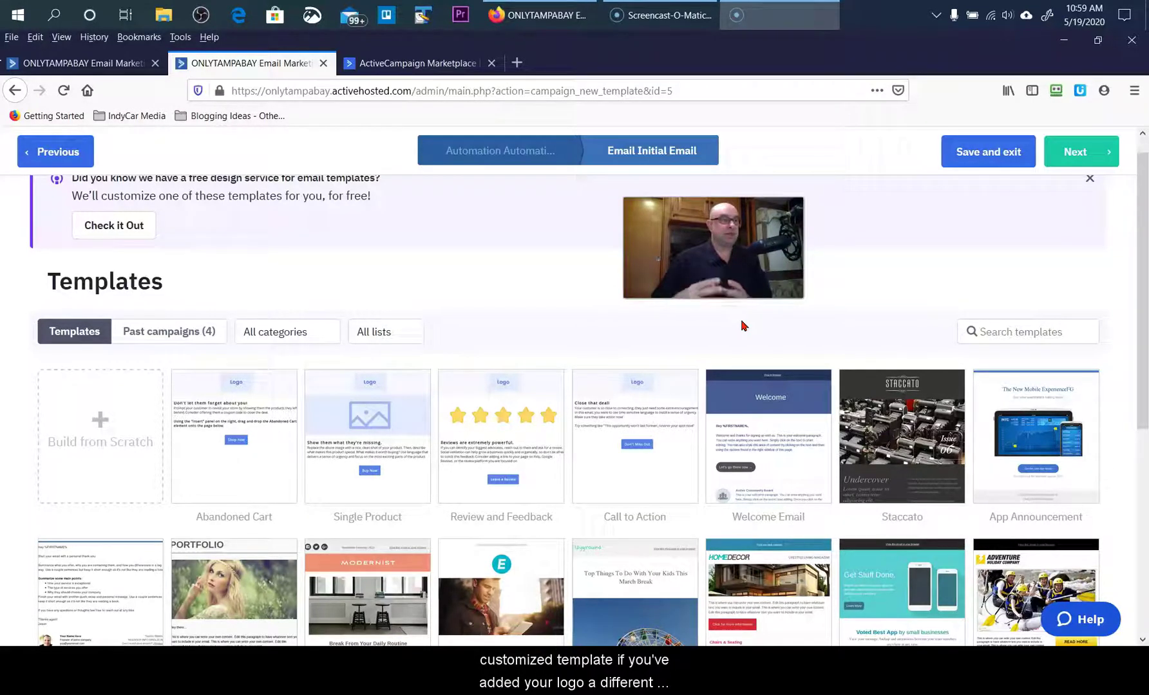
pyautogui.moveTo(741, 325); pyautogui.dragTo(540, 286)
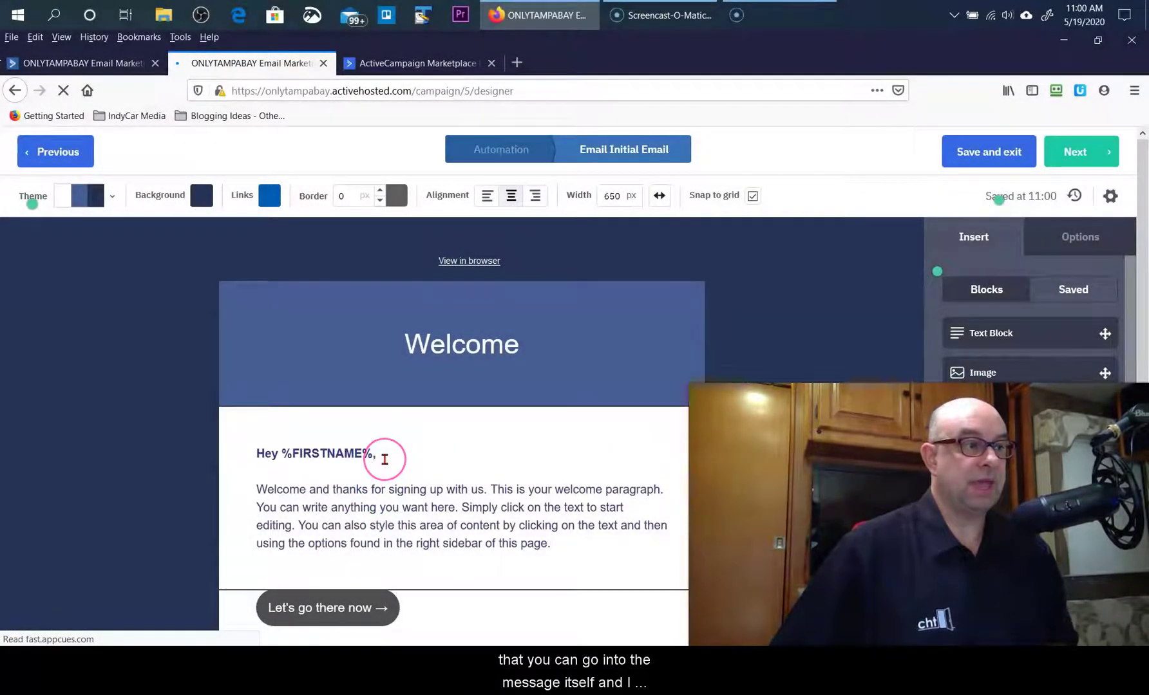
# Step: Add an empty line below the welcome paragraph in the email body
pyautogui.click(385, 460)
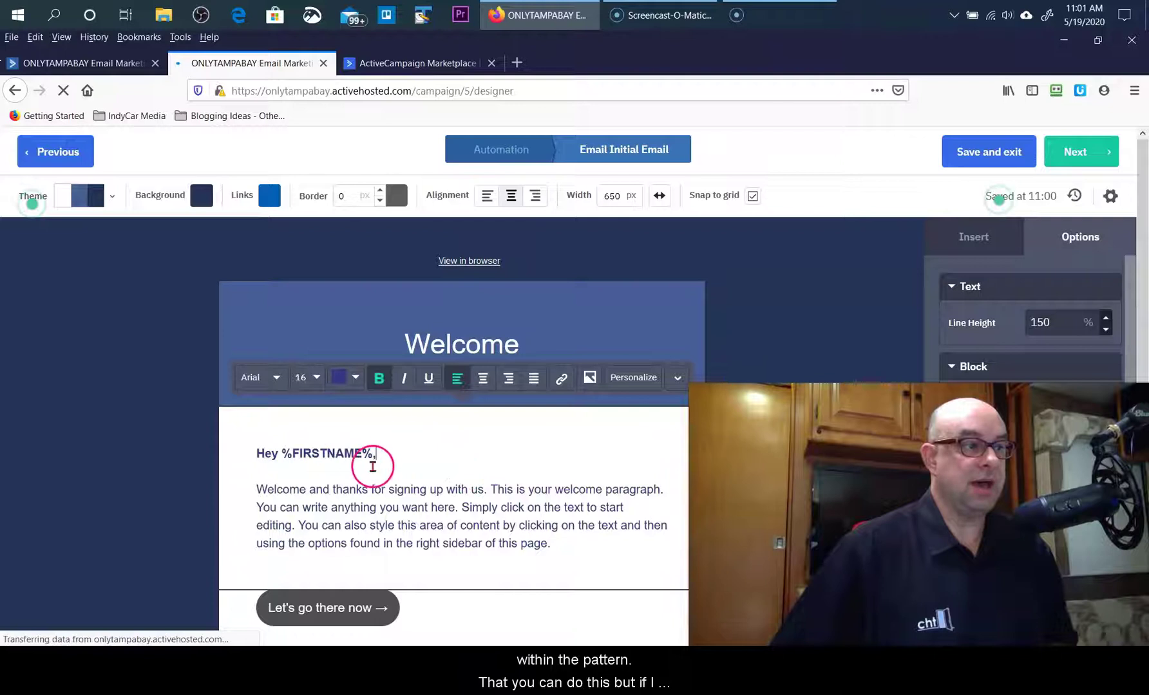
pyautogui.click(563, 543)
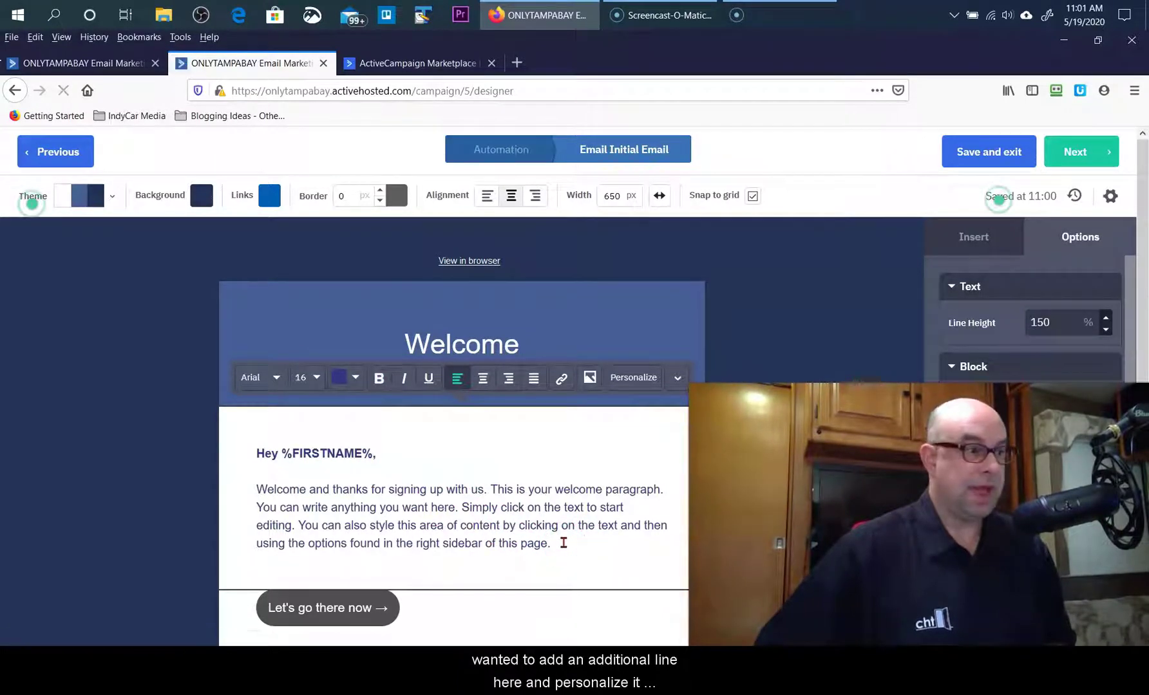
pyautogui.press('Return')
pyautogui.press('Return')
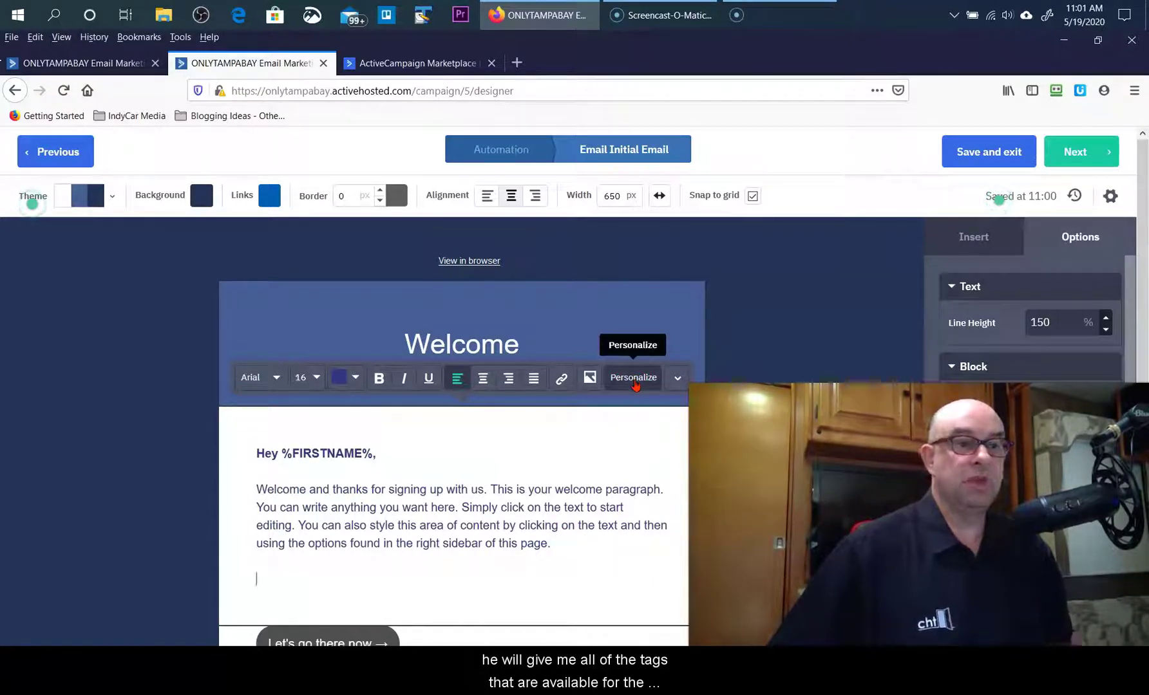
# Step: Review the contact personalization fields available for the email text, and close the list without inserting one
pyautogui.click(634, 380)
pyautogui.click(418, 330)
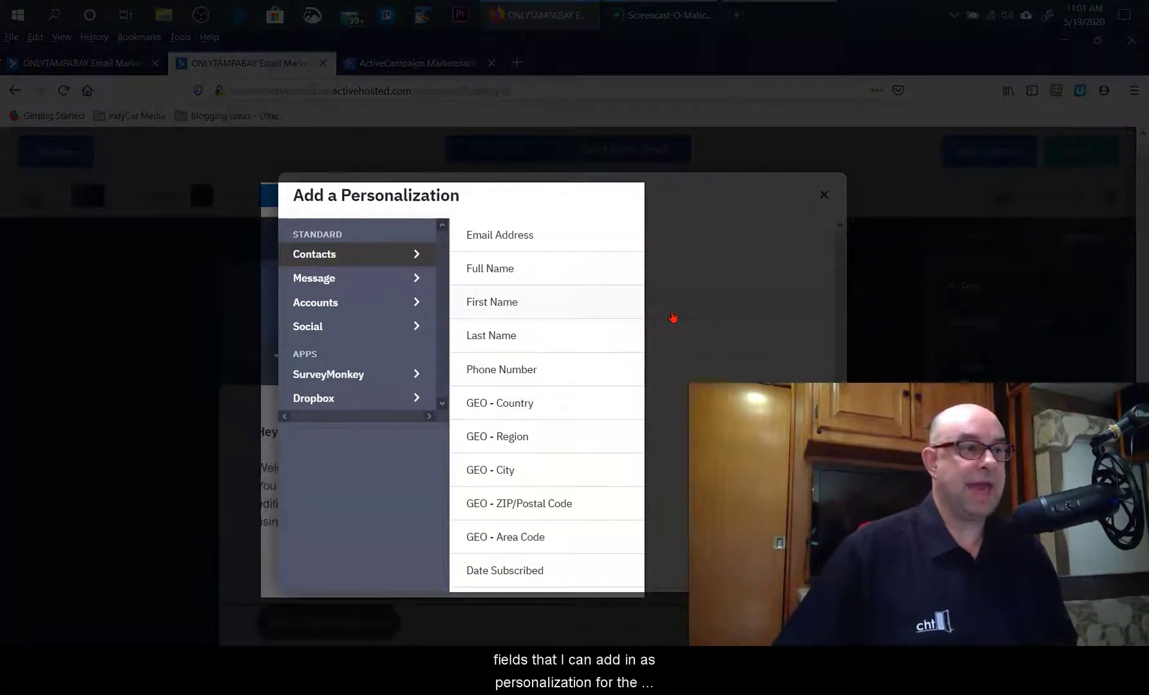
pyautogui.click(840, 310)
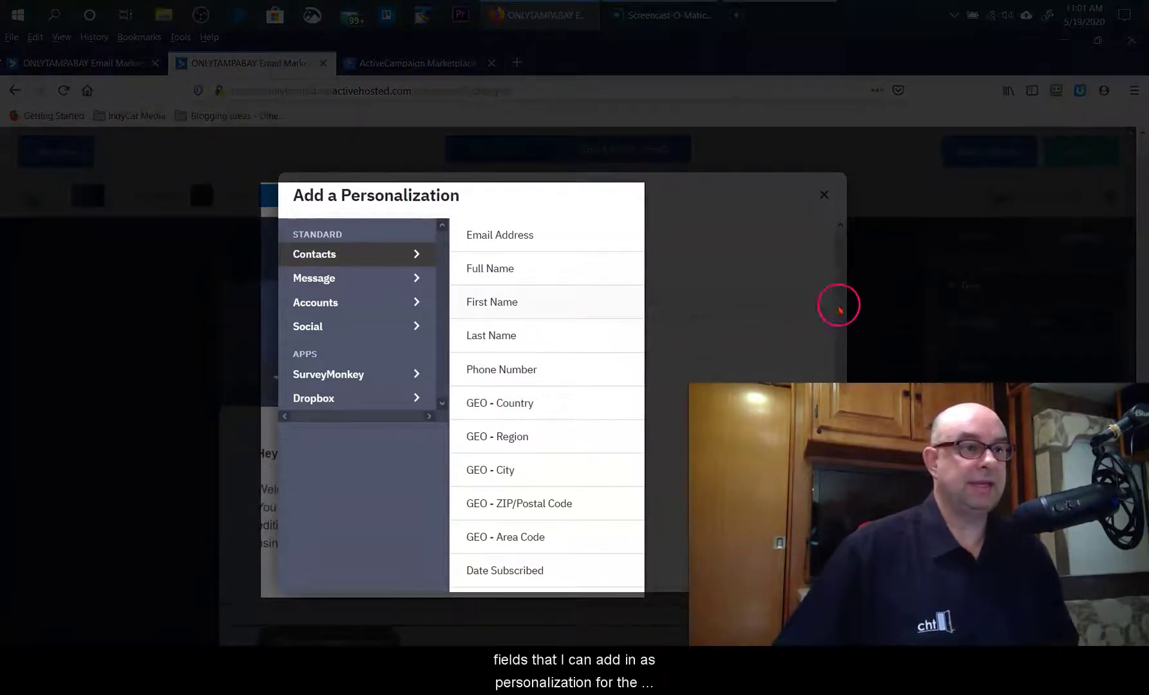
pyautogui.moveTo(821, 396); pyautogui.dragTo(840, 415)
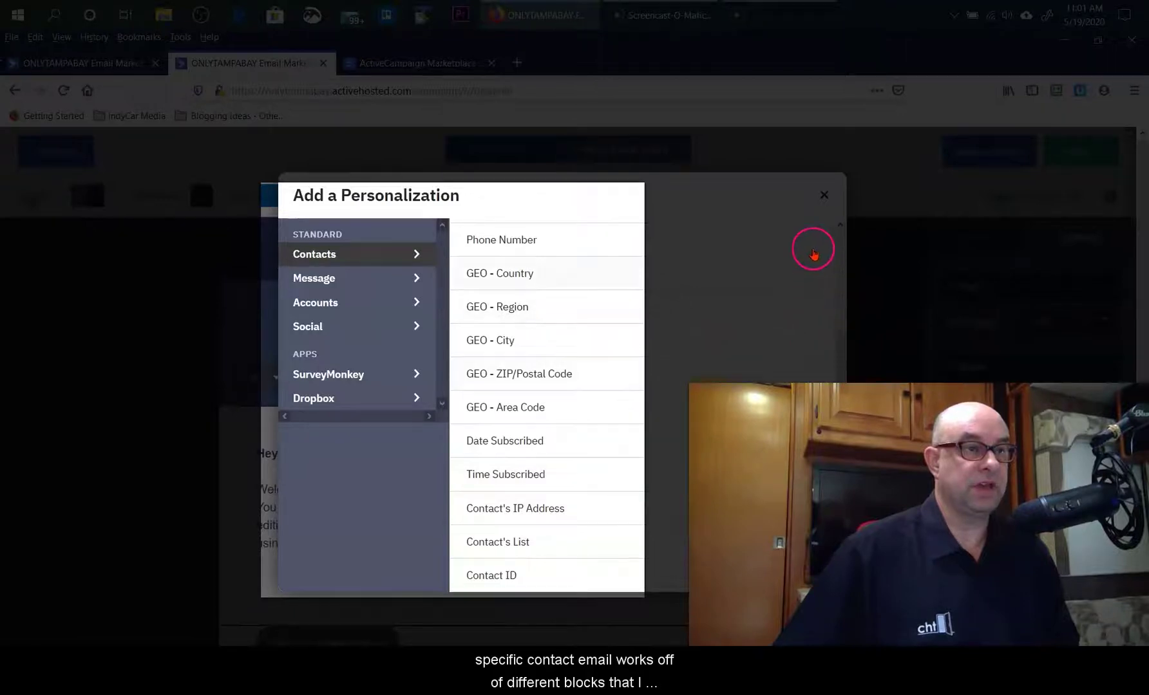
pyautogui.click(823, 194)
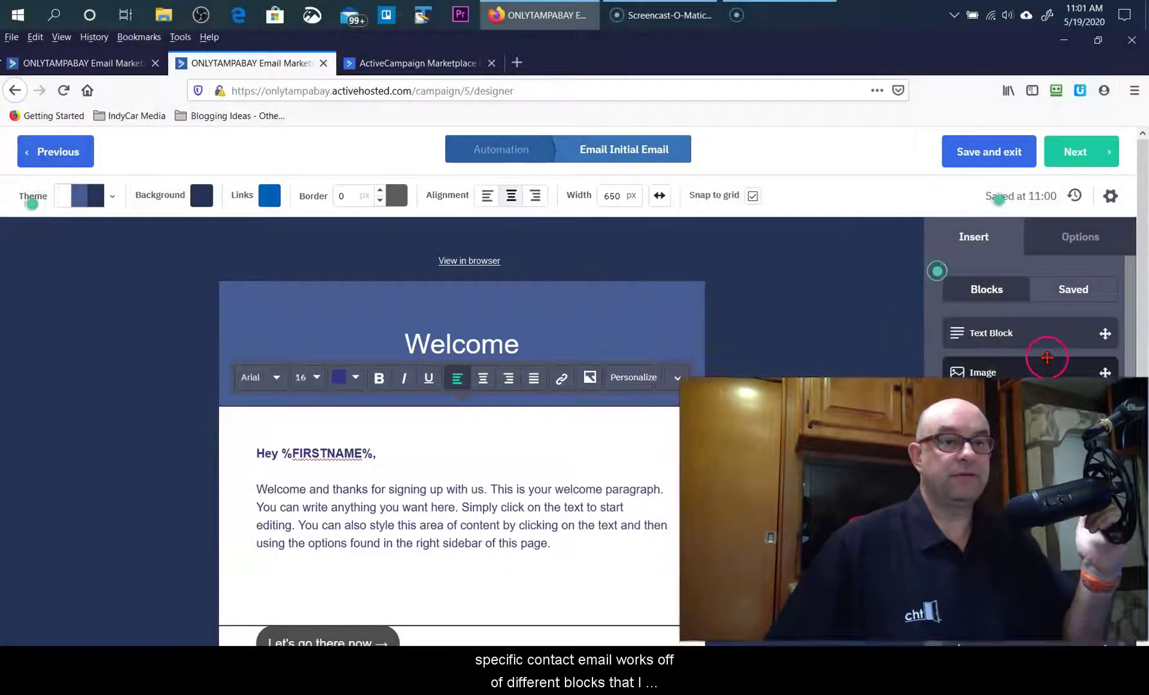
# Step: Examine the content blocks available for the email, such as text, image, button, video, spacer, RSS feed and social links
pyautogui.scroll(-1, 1046, 357)
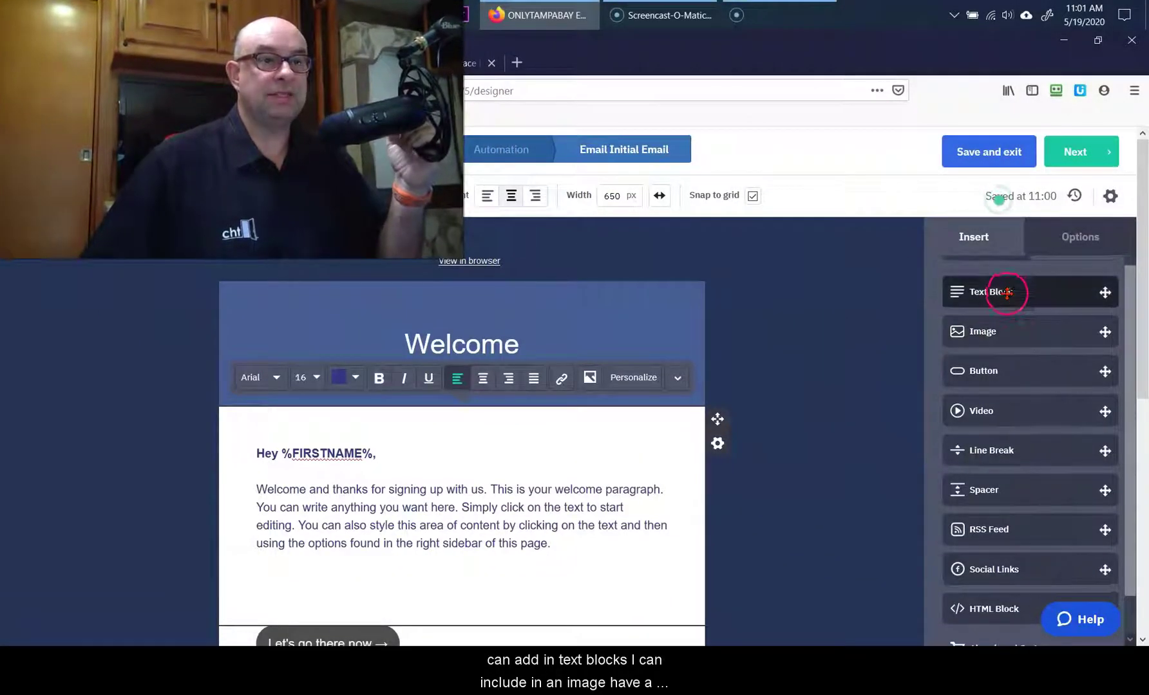
pyautogui.scroll(-1, 1002, 331)
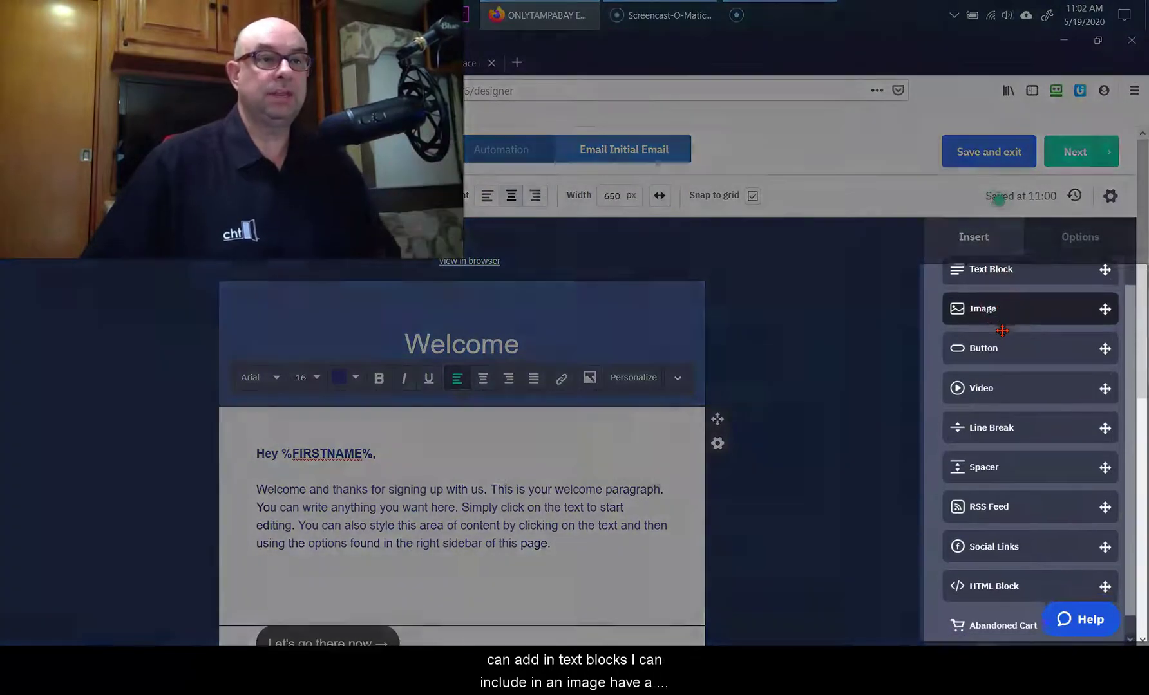
pyautogui.scroll(-1, 995, 330)
pyautogui.click(962, 328)
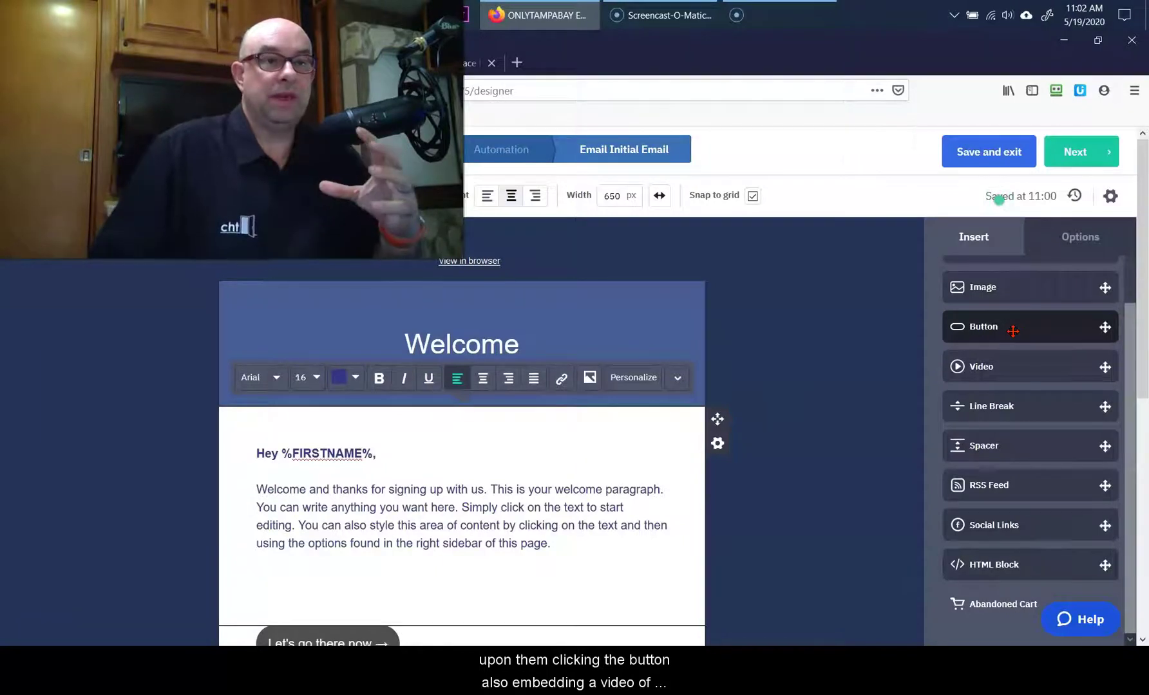
pyautogui.click(995, 365)
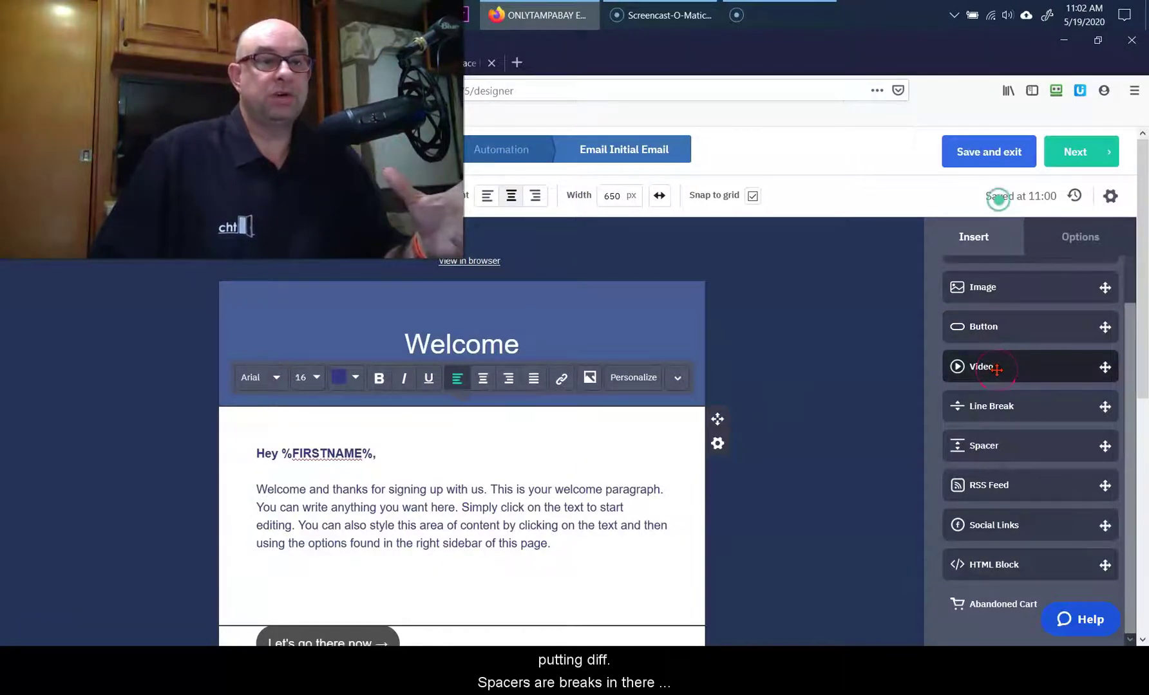
pyautogui.scroll(-2, 998, 373)
pyautogui.scroll(-2, 1000, 376)
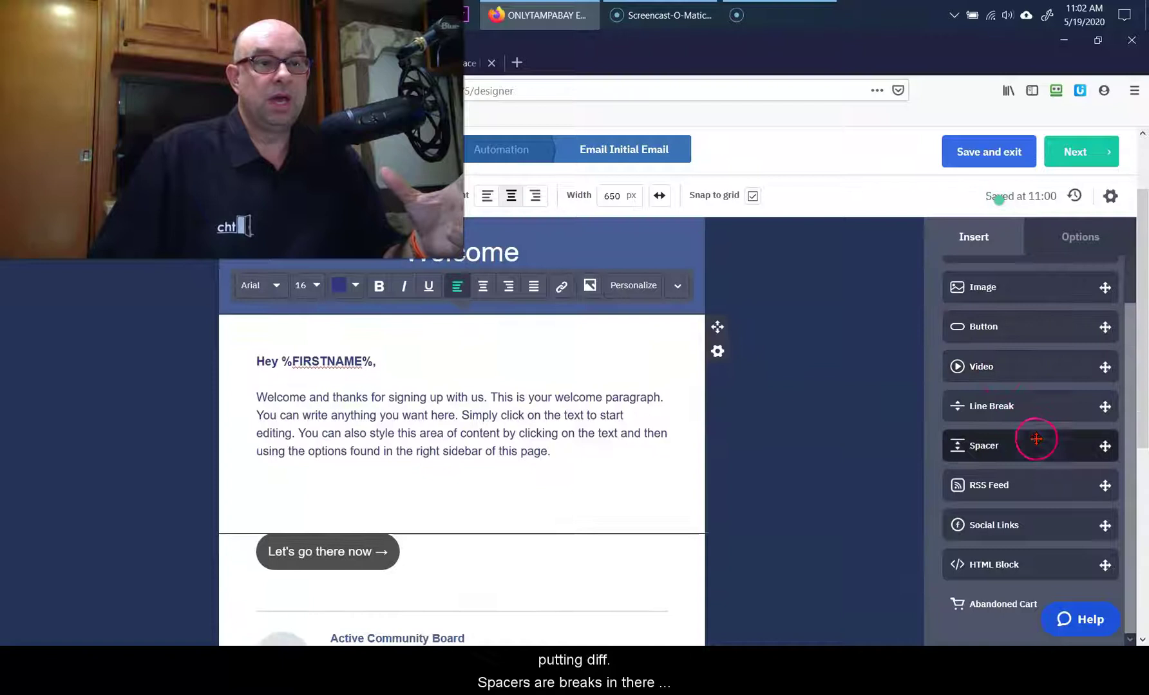
pyautogui.scroll(-1, 1014, 444)
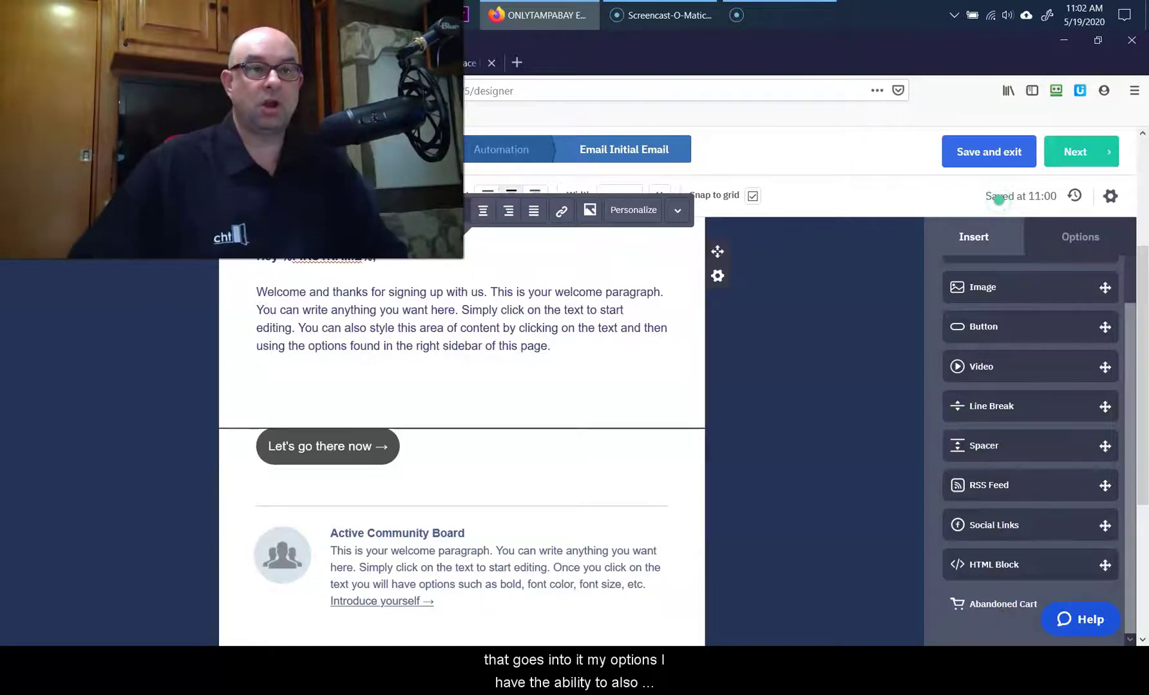
# Step: Review the background, border, margin and padding options of the email's text block and its column
pyautogui.click(1088, 239)
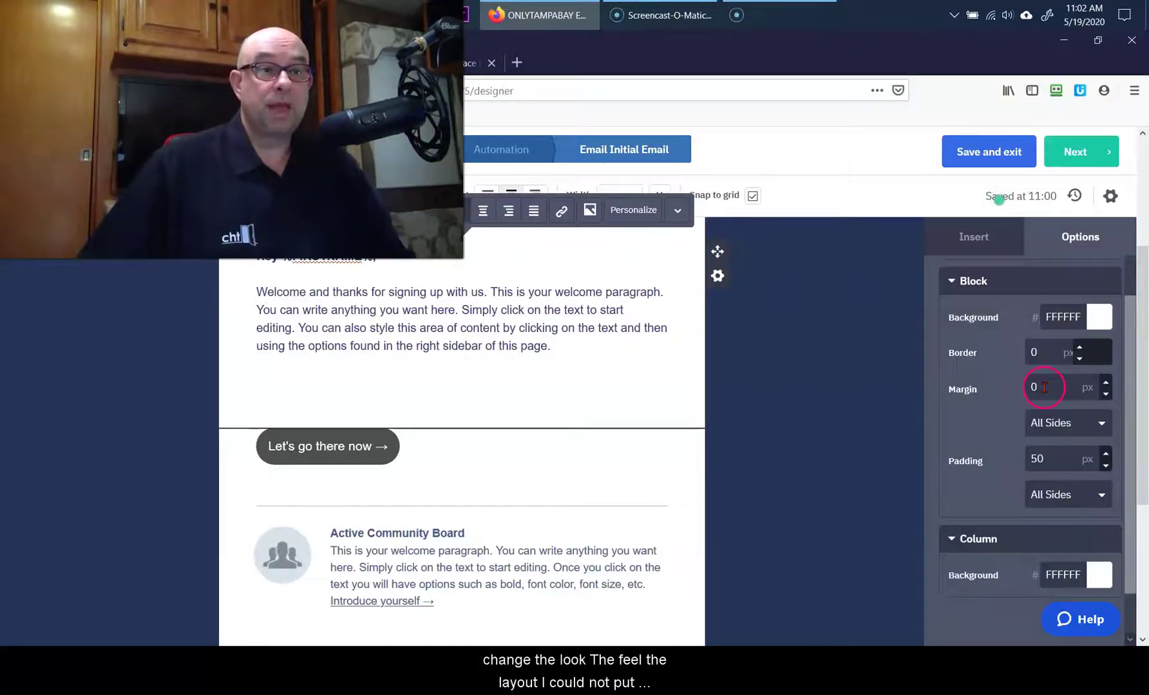
pyautogui.scroll(-1, 1049, 387)
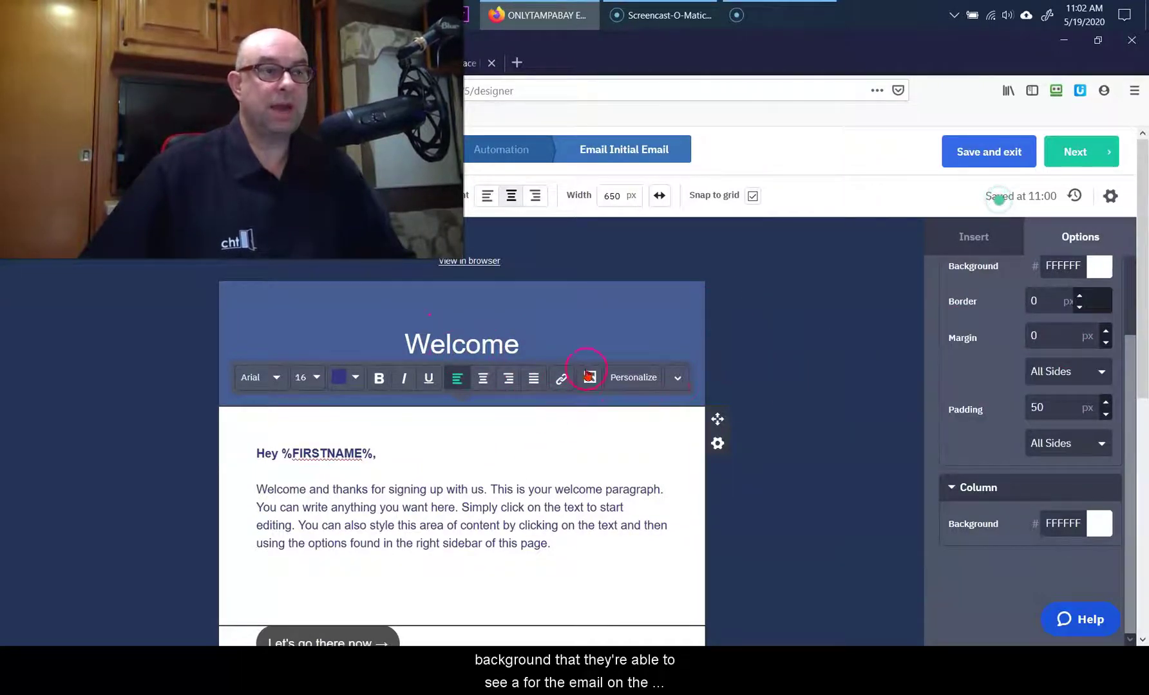
pyautogui.scroll(-6, 495, 385)
# Step: Continue to the email's summary settings and turn on Reply Tracking, accepting the change of the reply-to address
pyautogui.click(635, 395)
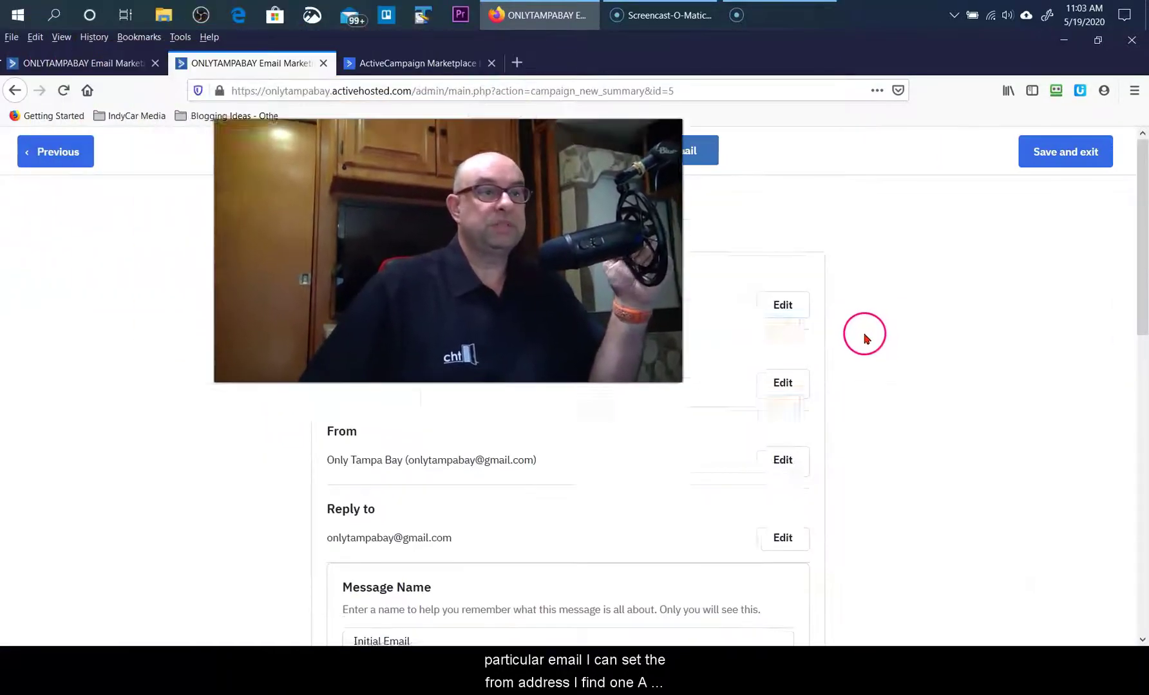
pyautogui.scroll(-1, 556, 328)
pyautogui.scroll(-1, 523, 395)
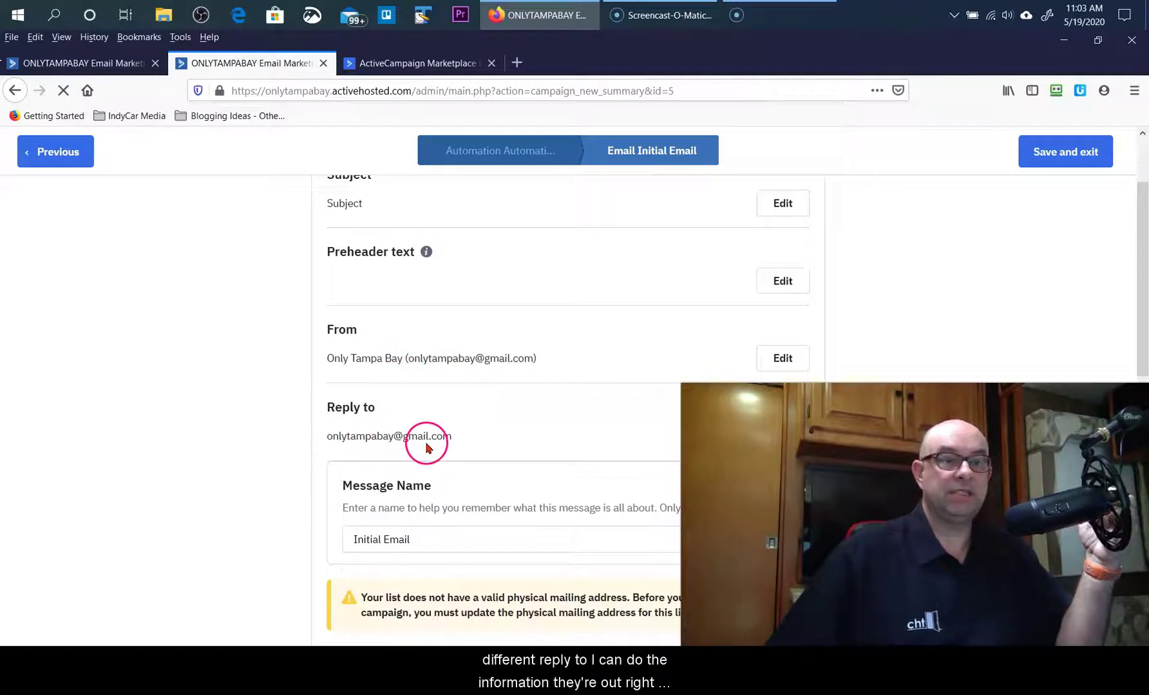
pyautogui.scroll(-1, 392, 428)
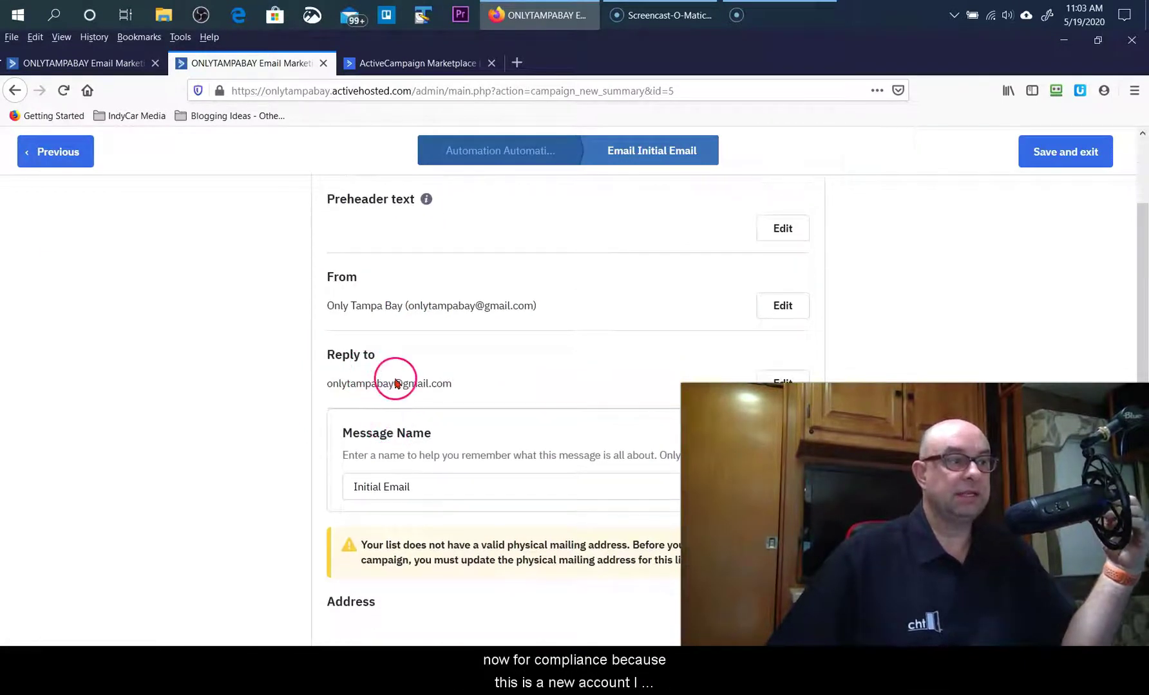
pyautogui.scroll(-3, 396, 383)
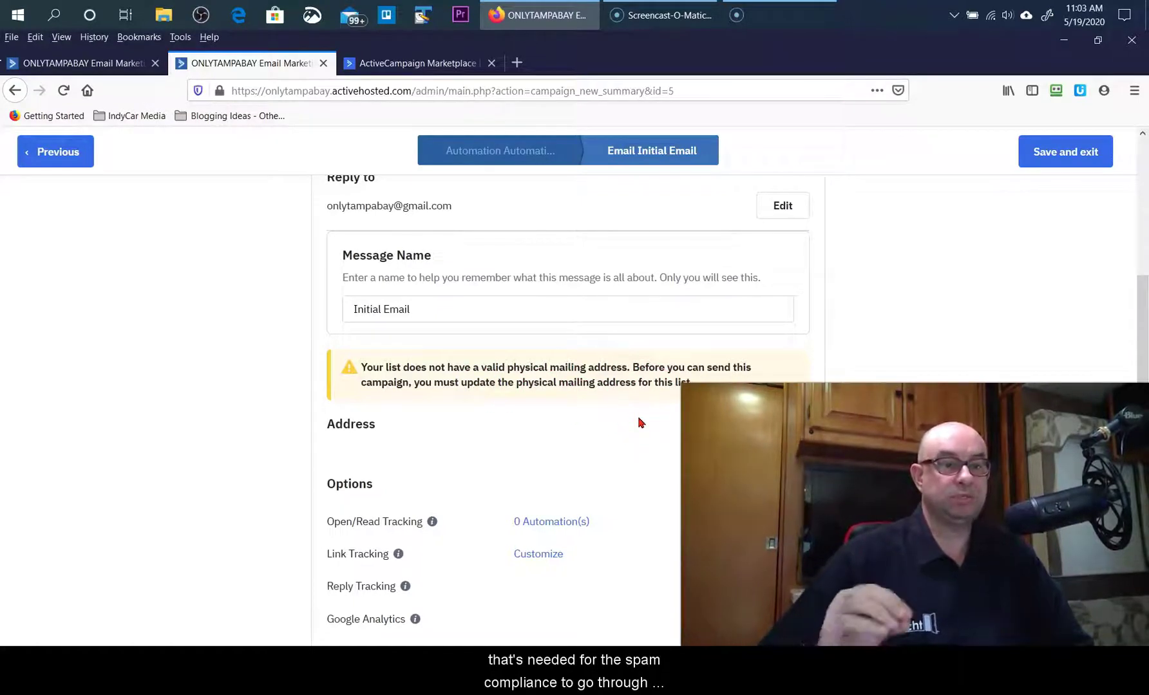
pyautogui.scroll(-2, 640, 423)
pyautogui.scroll(-1, 640, 422)
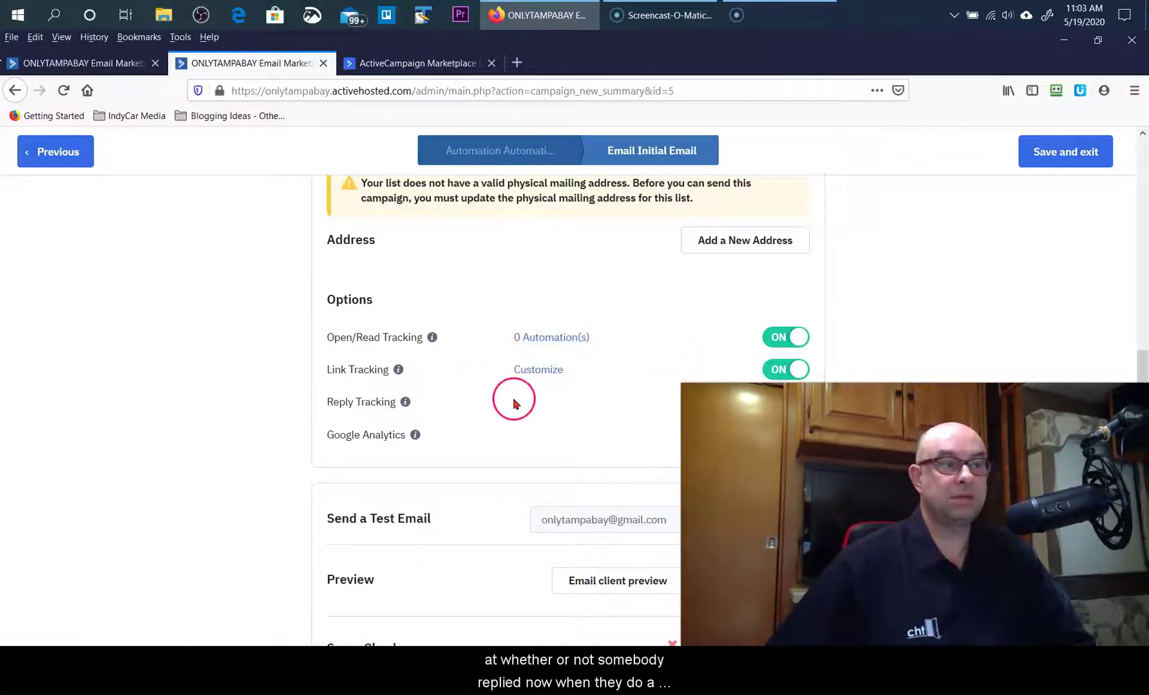
pyautogui.click(785, 402)
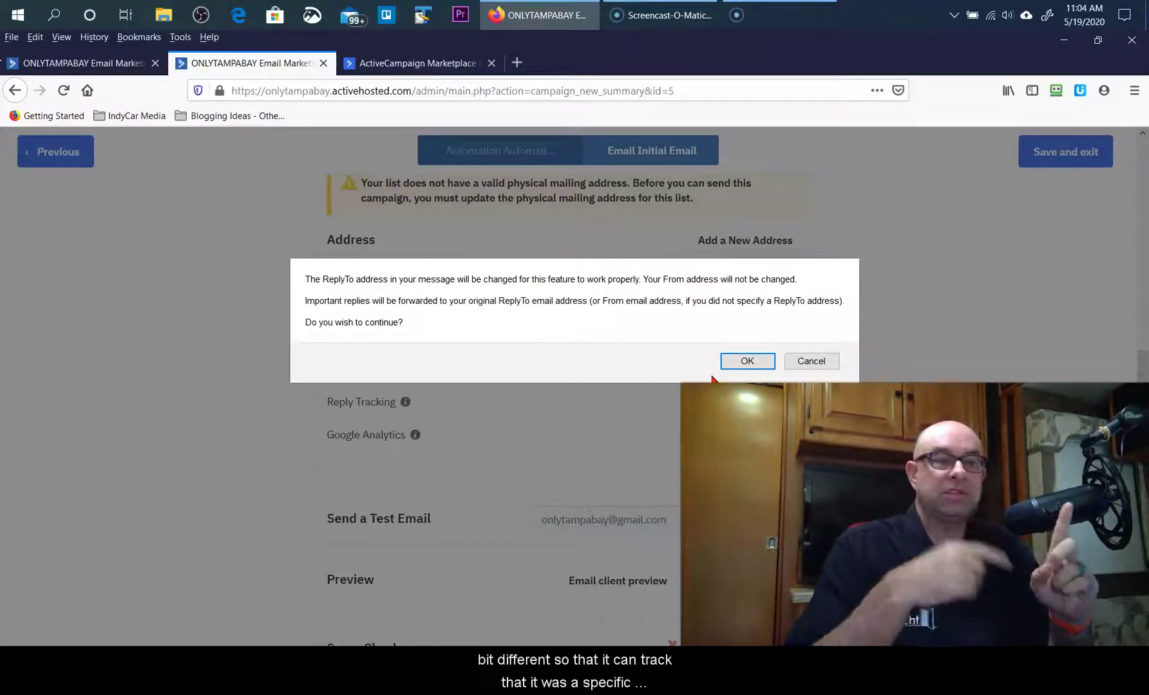
pyautogui.click(746, 362)
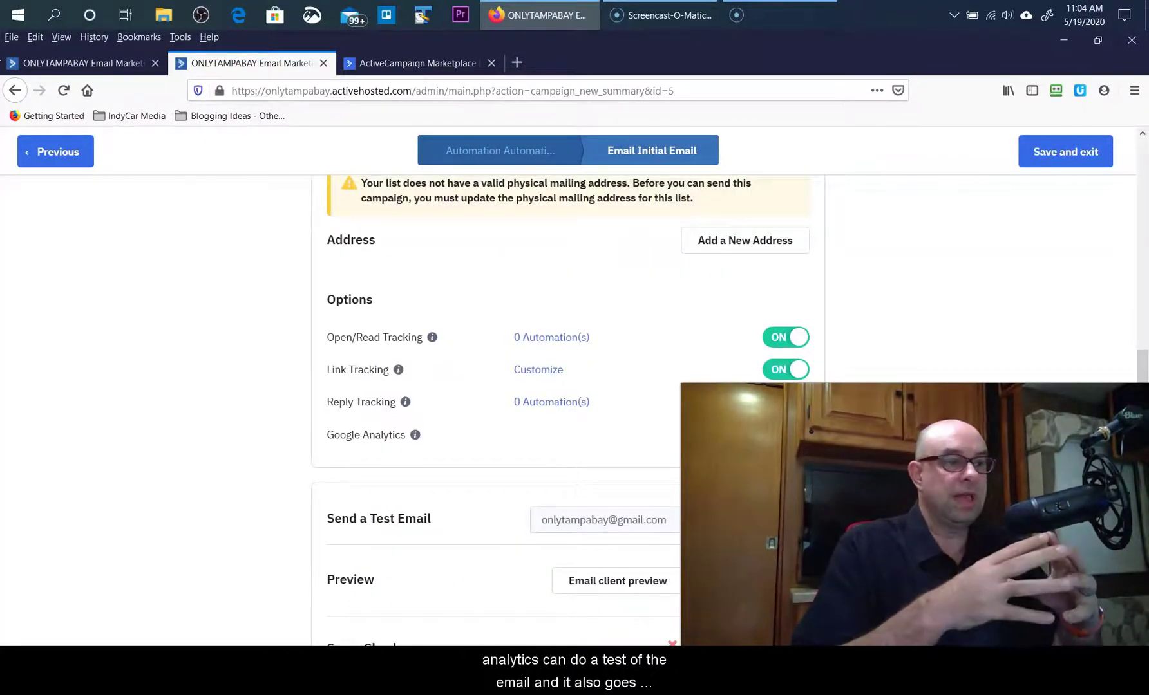
# Step: Check the test, preview and spam check sections, and save the Initial Email to return to the automation
pyautogui.scroll(-3, 621, 451)
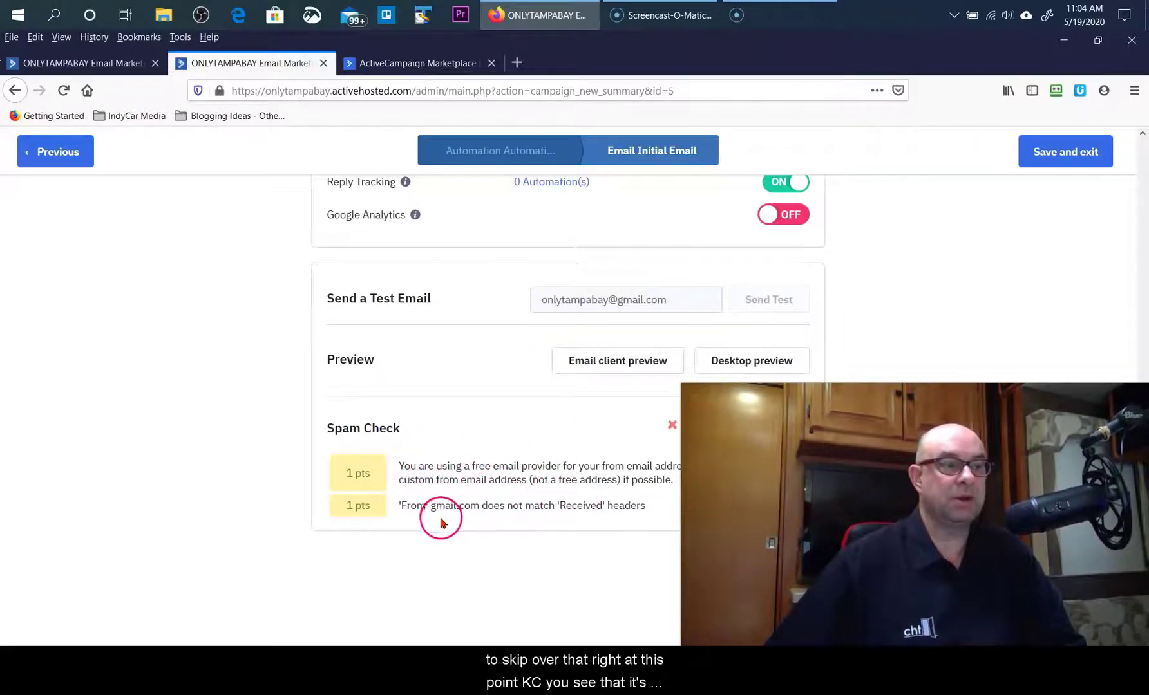
pyautogui.scroll(5, 635, 486)
pyautogui.scroll(5, 635, 486)
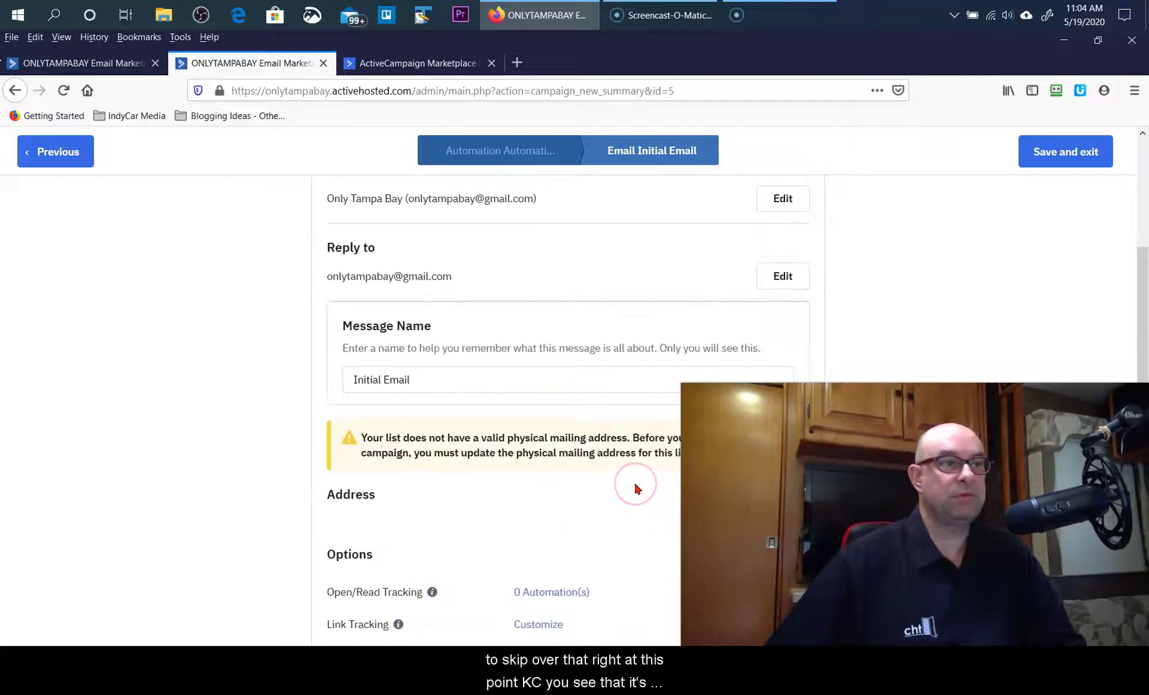
pyautogui.click(1064, 155)
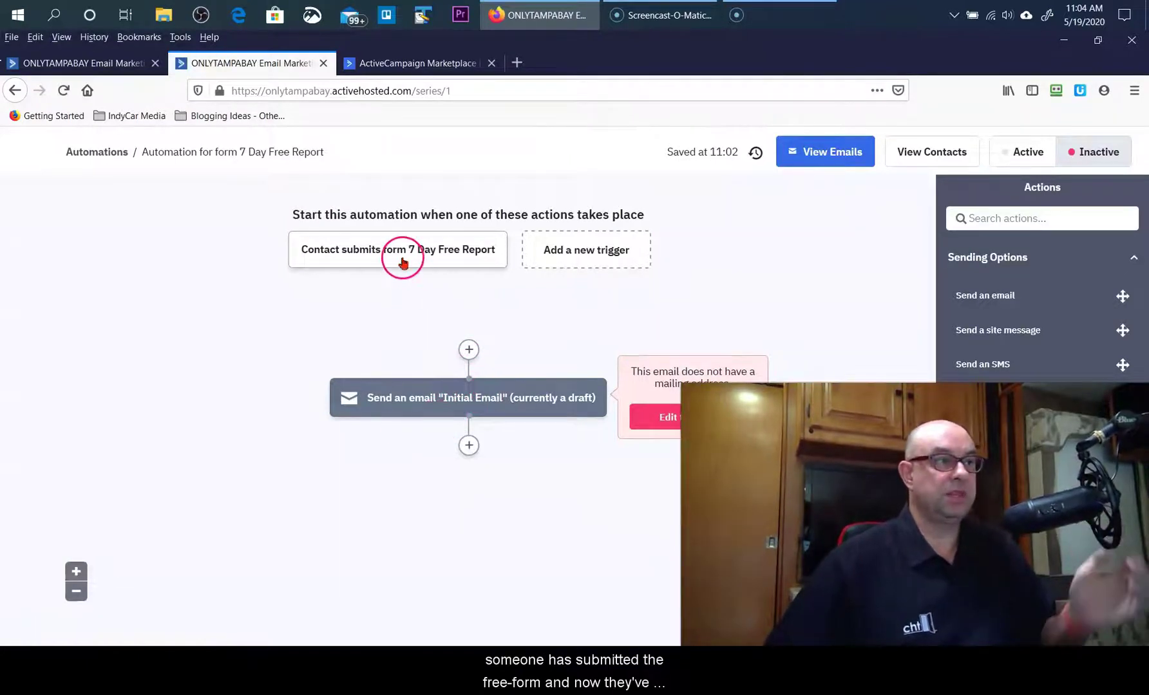
pyautogui.moveTo(403, 263)
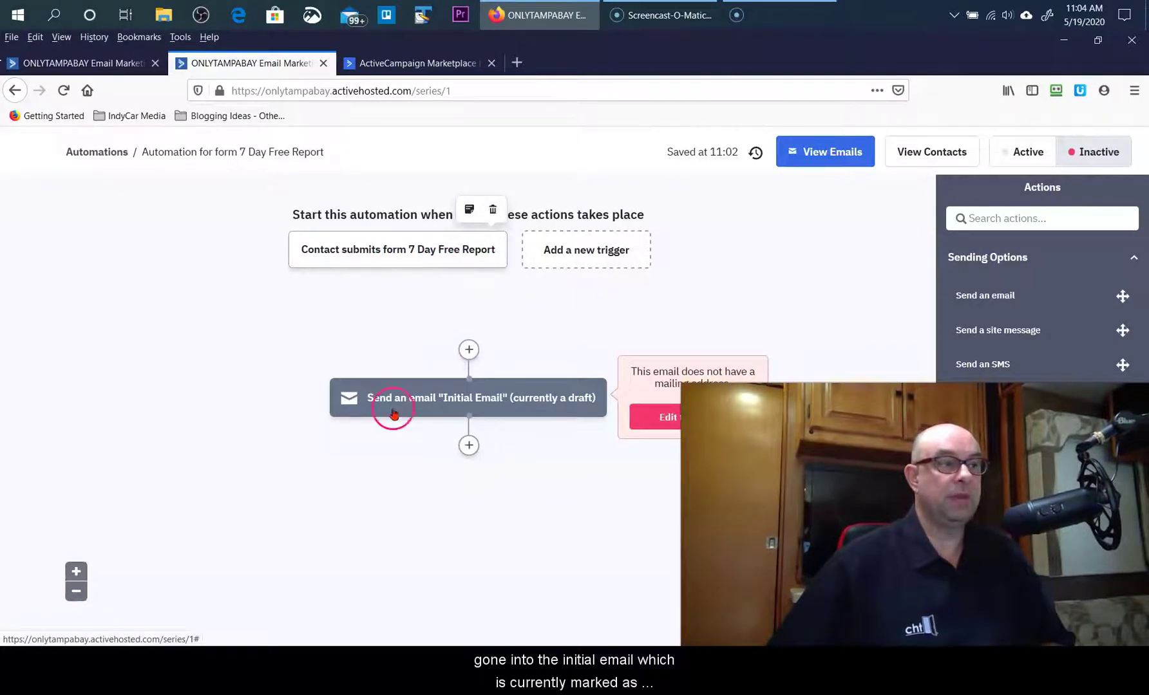
pyautogui.moveTo(513, 419)
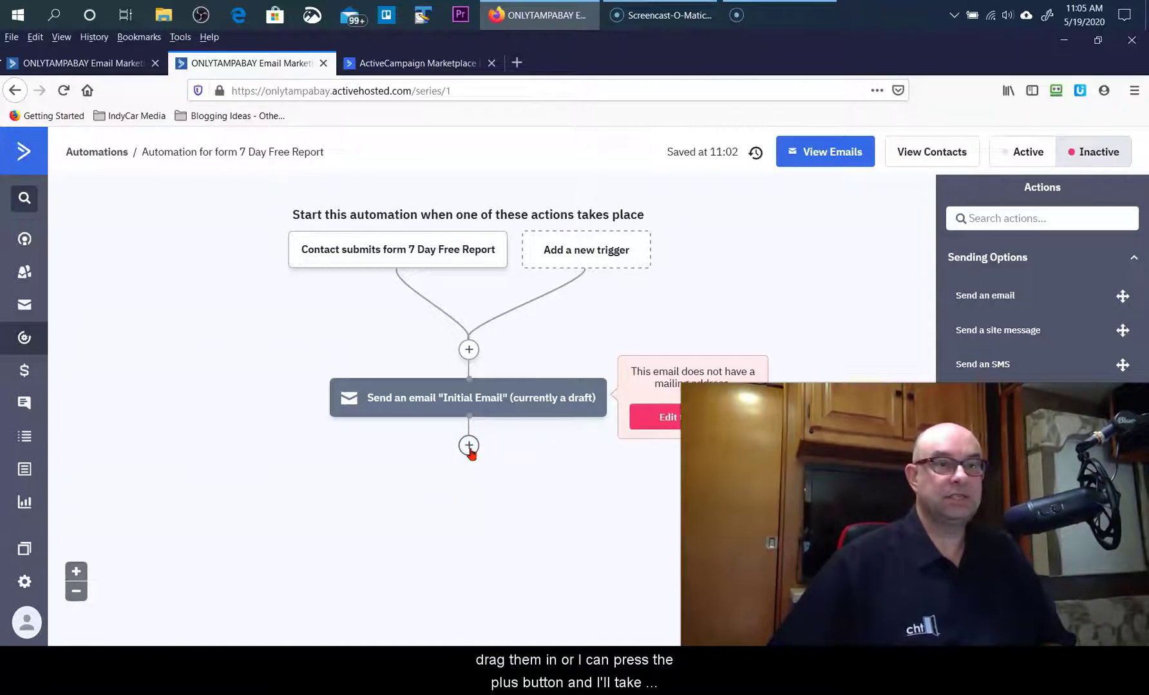
pyautogui.click(977, 326)
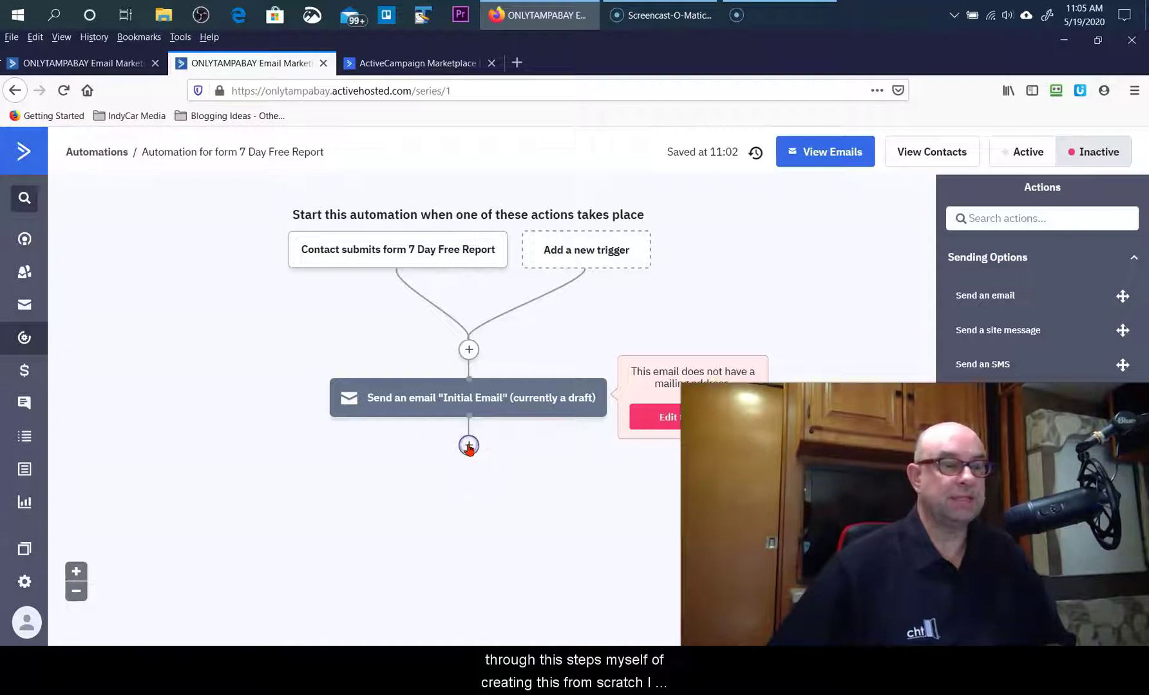
# Step: Switch to the browser tab with the Create an Automation dialog and browse the list of all recipes
pyautogui.hotkey('ctrl', 'shift', 'Tab')
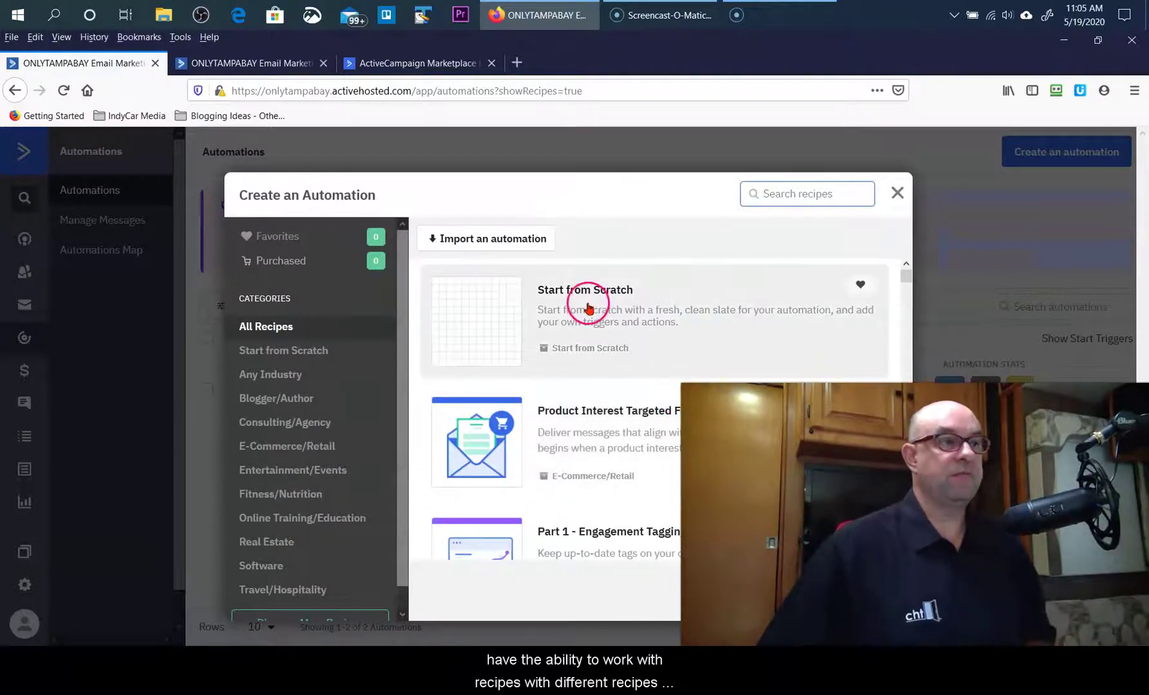
pyautogui.scroll(-5, 630, 333)
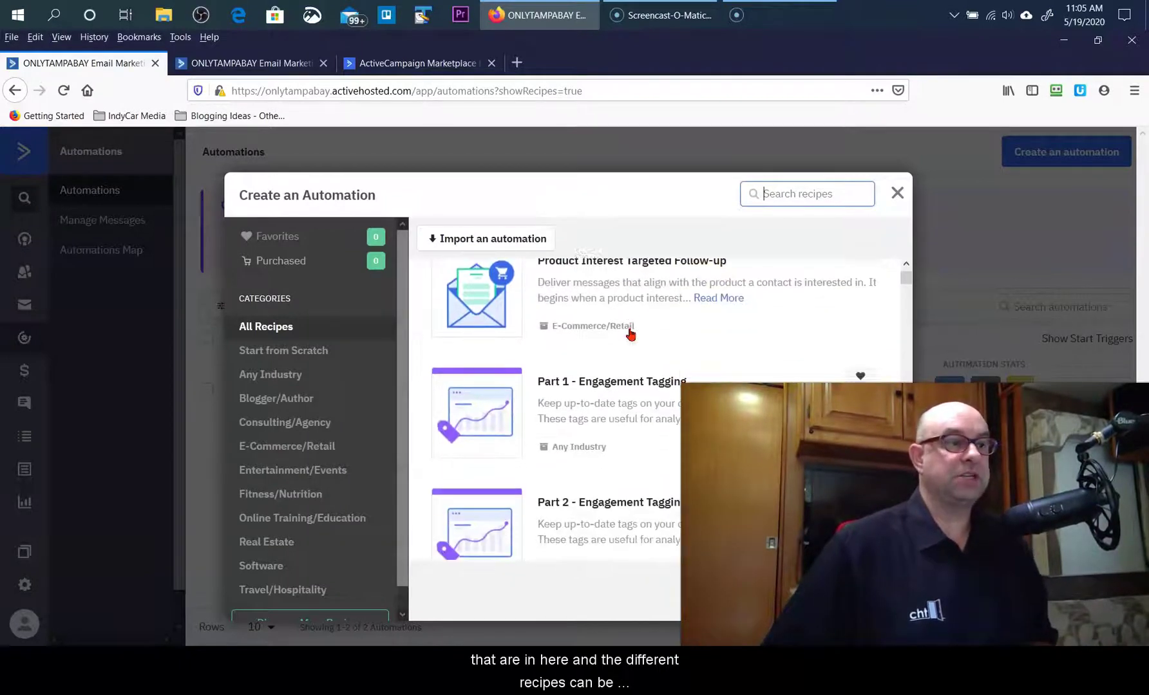
pyautogui.scroll(-7, 630, 333)
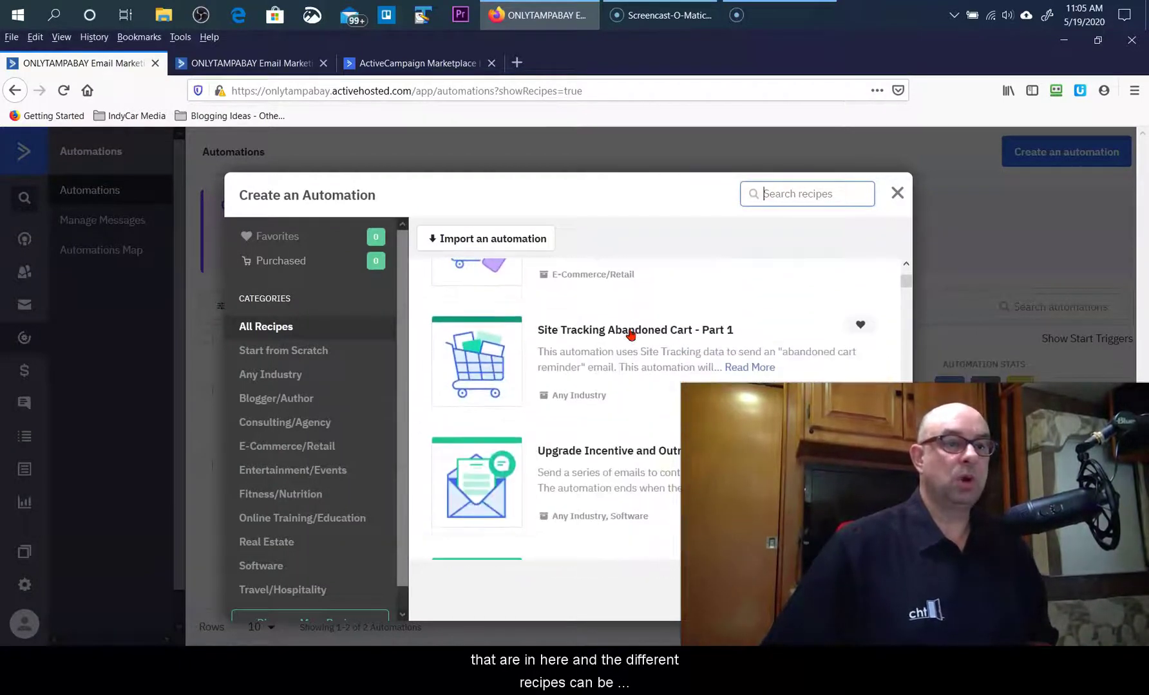
pyautogui.scroll(-5, 630, 333)
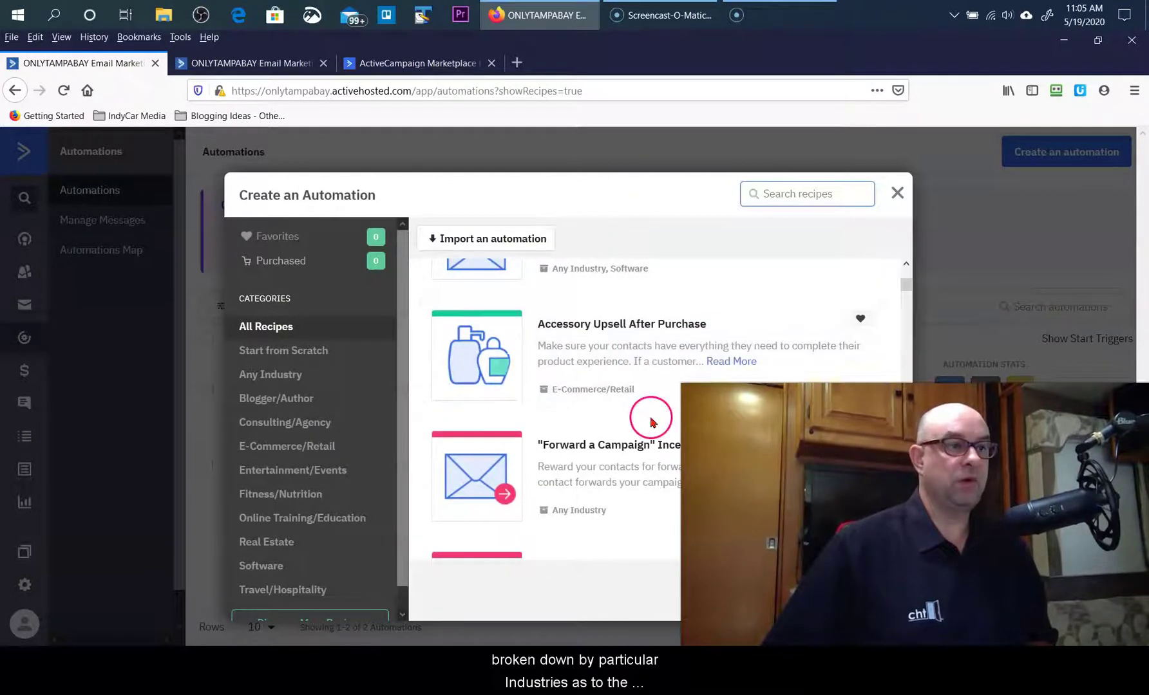
pyautogui.scroll(-3, 650, 423)
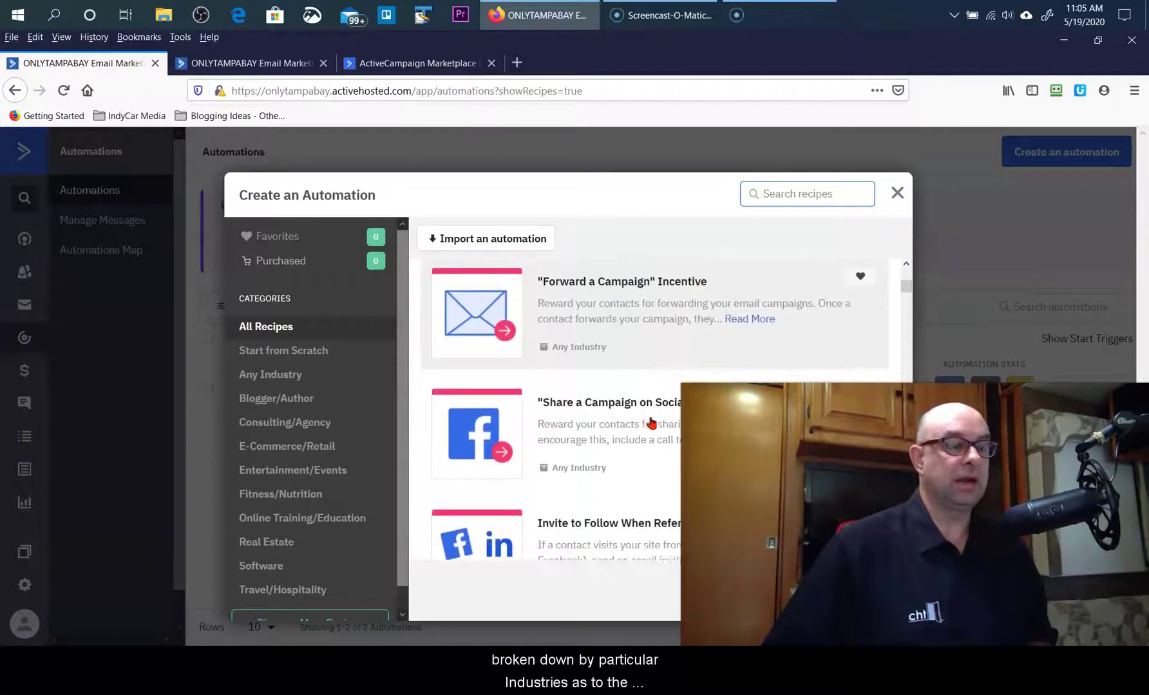
pyautogui.scroll(-3, 586, 348)
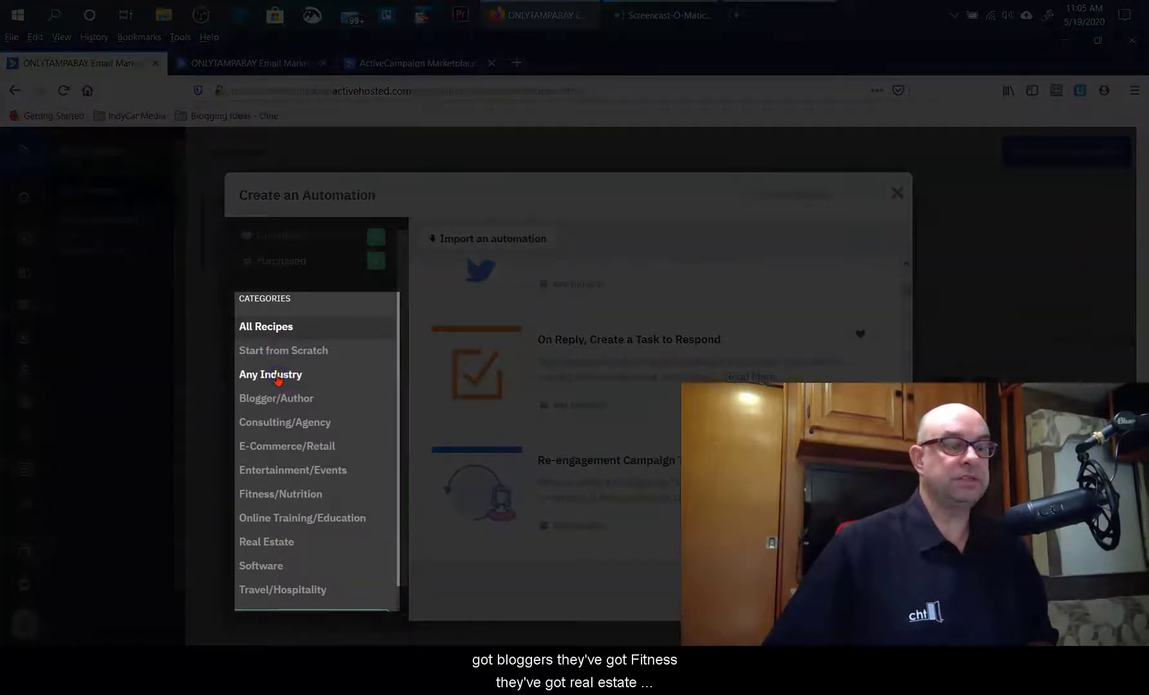
# Step: Filter the automation recipes by the Any Industry category and look through them
pyautogui.click(278, 376)
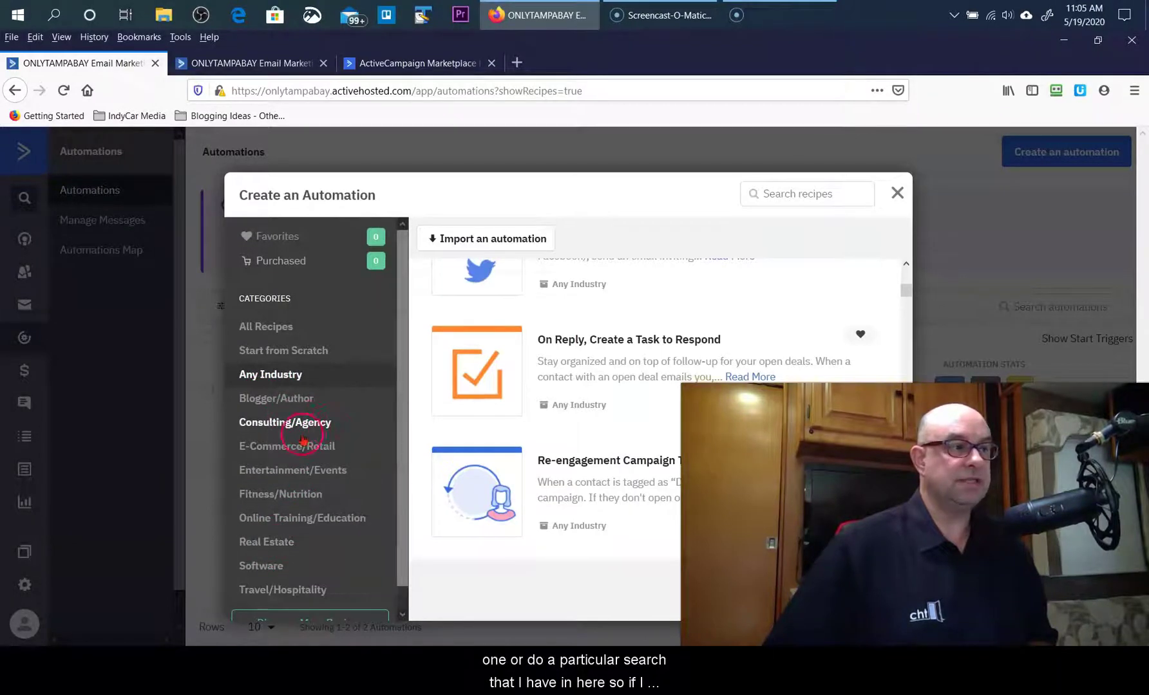
pyautogui.scroll(5, 580, 399)
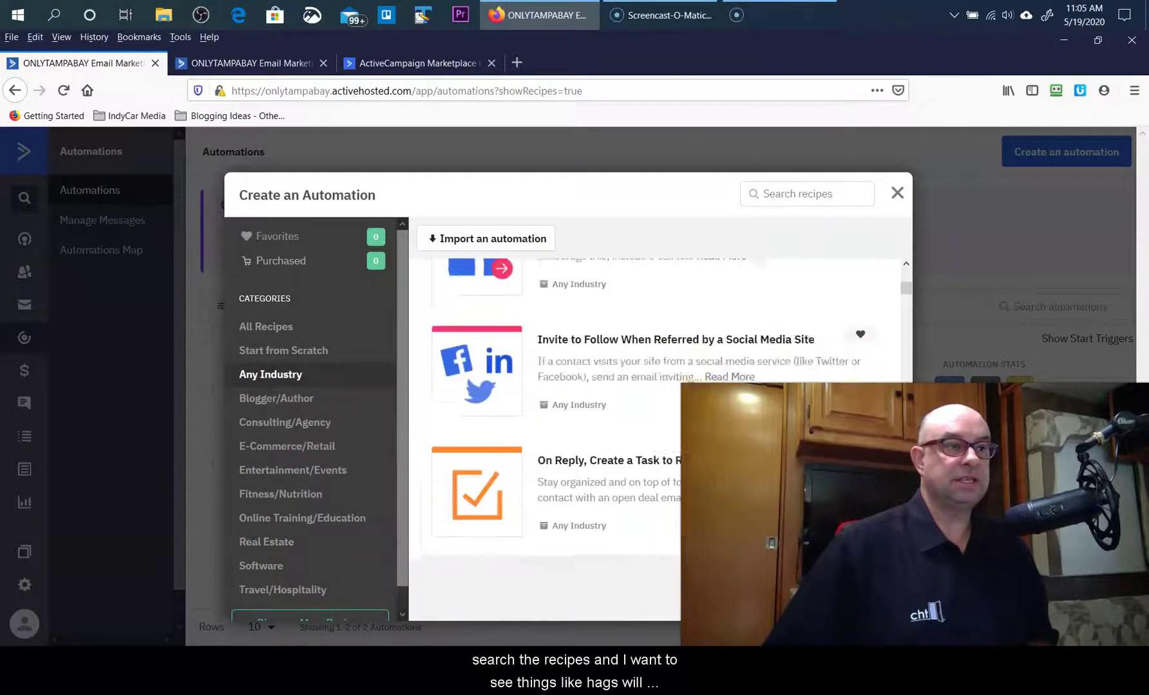
pyautogui.scroll(-3, 579, 399)
pyautogui.scroll(-10, 579, 400)
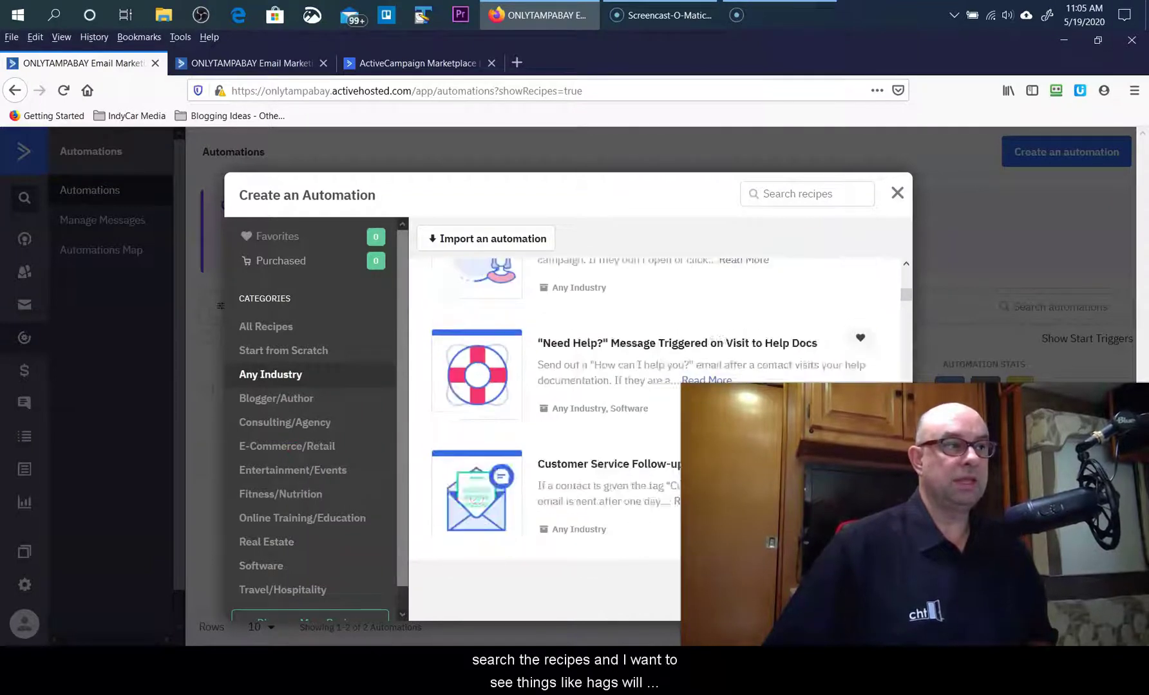
pyautogui.scroll(-6, 721, 348)
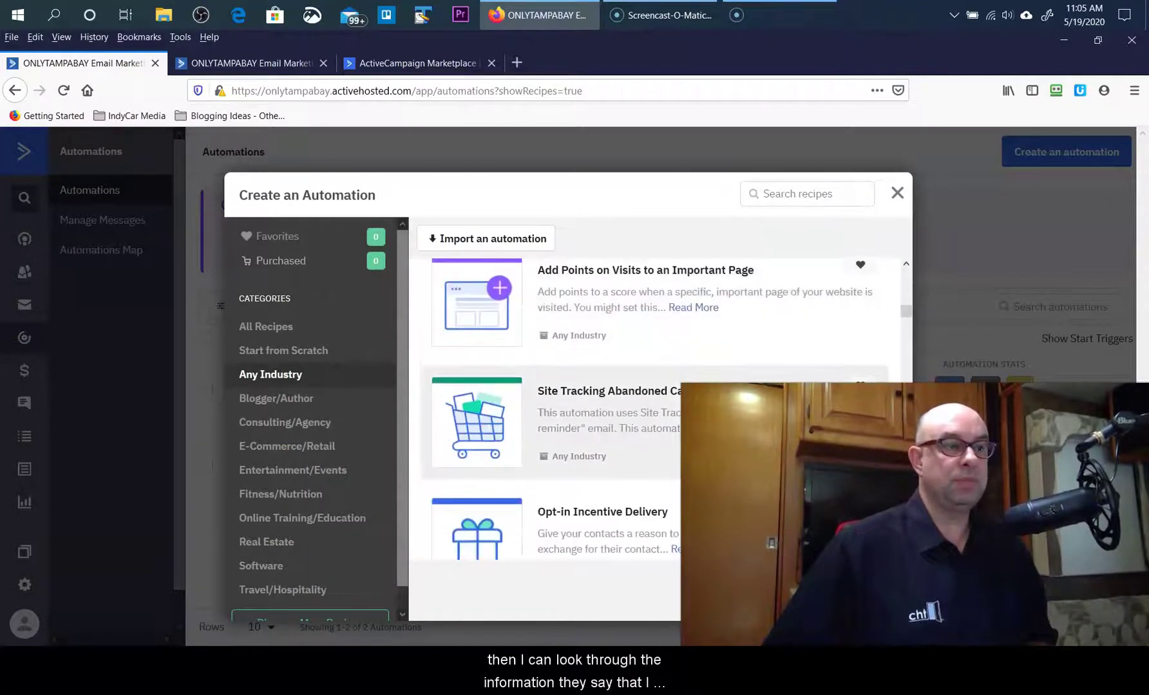
pyautogui.scroll(-5, 741, 357)
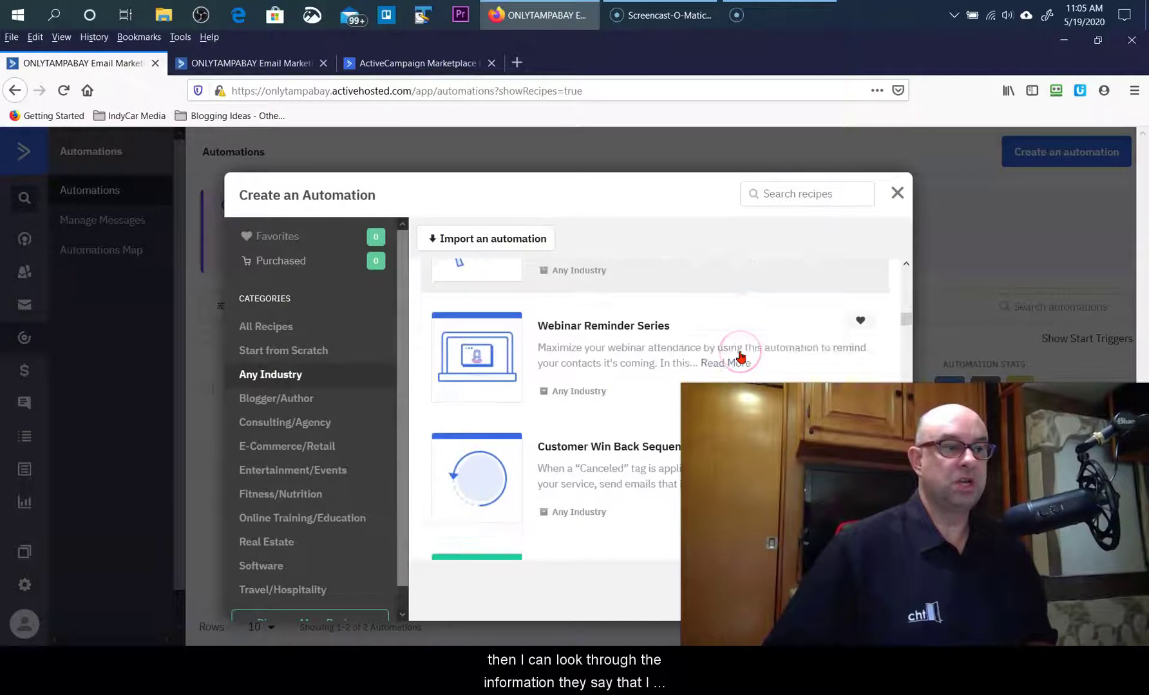
# Step: Search the automation recipes for "tag" and look through the matching recipes
pyautogui.click(804, 193)
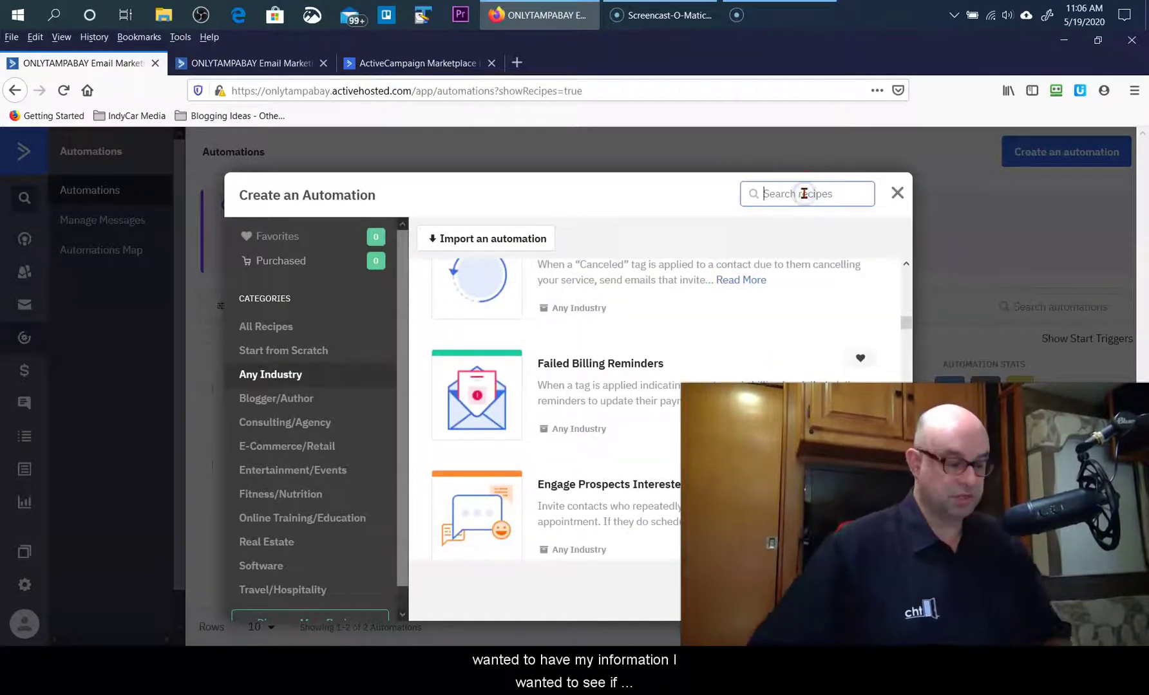
pyautogui.write('tag')
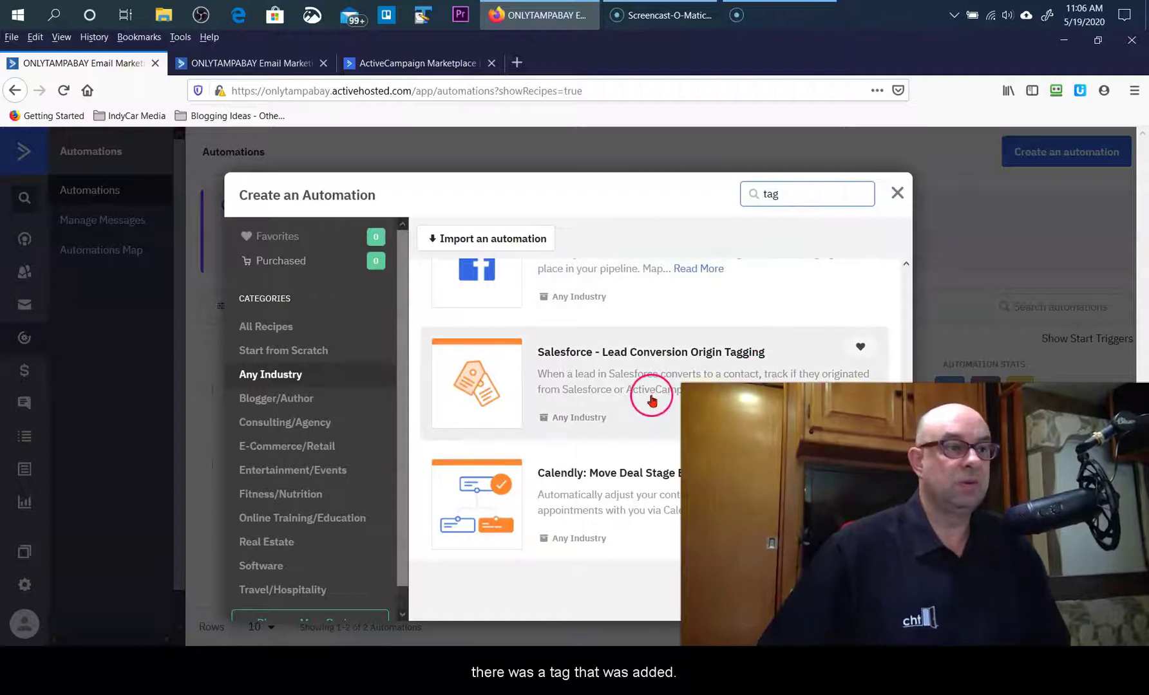
pyautogui.scroll(5, 643, 389)
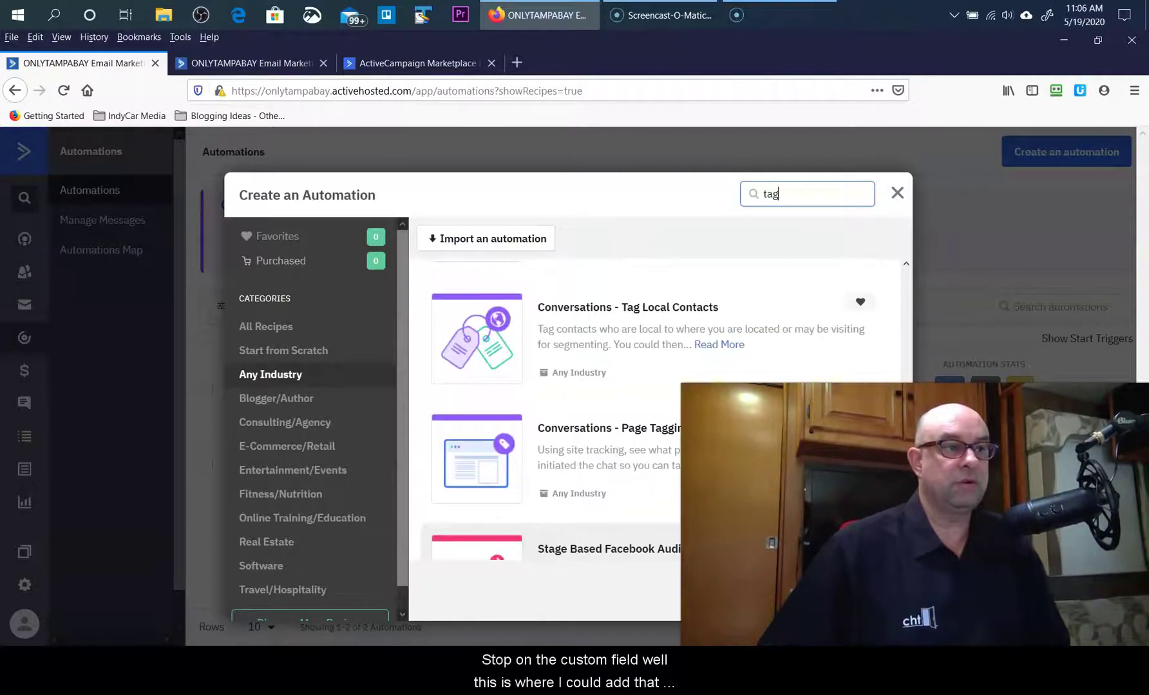
# Step: Browse the recipes matching "tag" and open the Tagging Based on Custom Fields recipe as a new automation
pyautogui.scroll(-3, 654, 408)
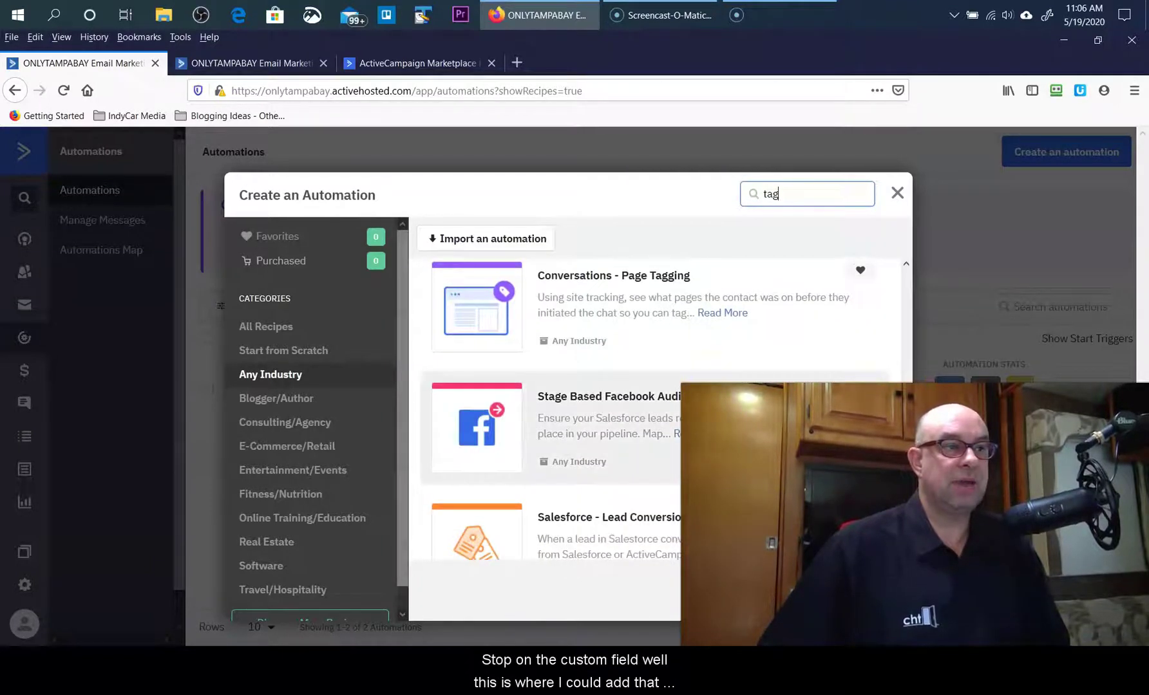
pyautogui.scroll(2, 654, 408)
pyautogui.scroll(7, 654, 409)
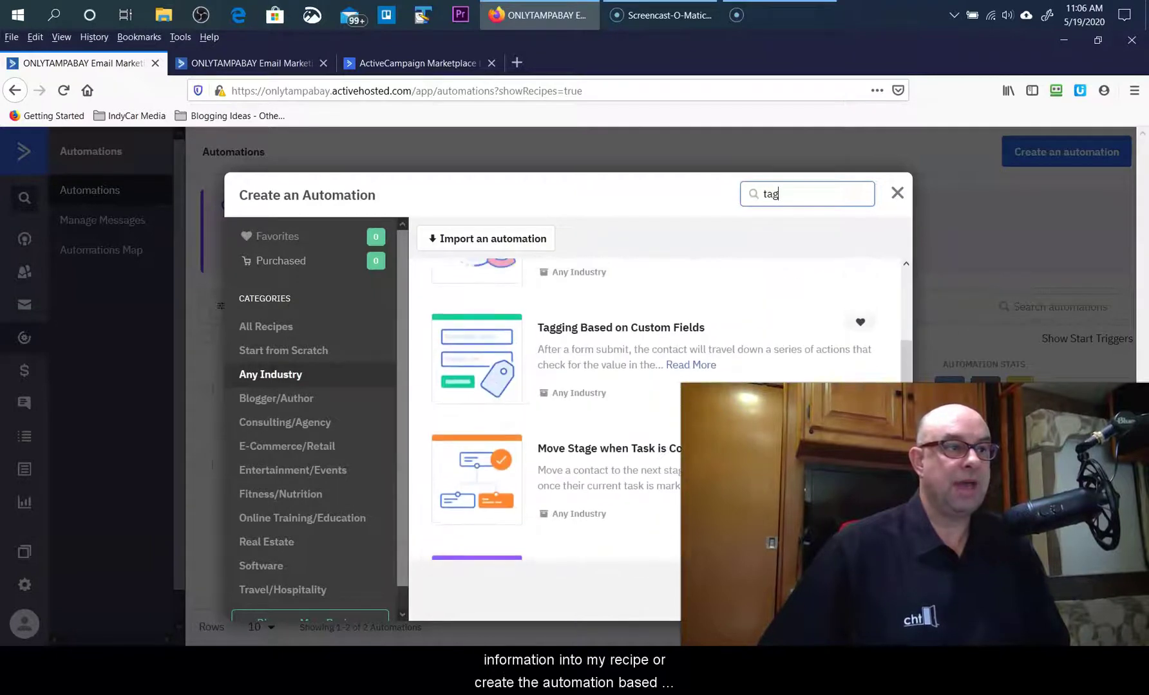
pyautogui.scroll(2, 610, 441)
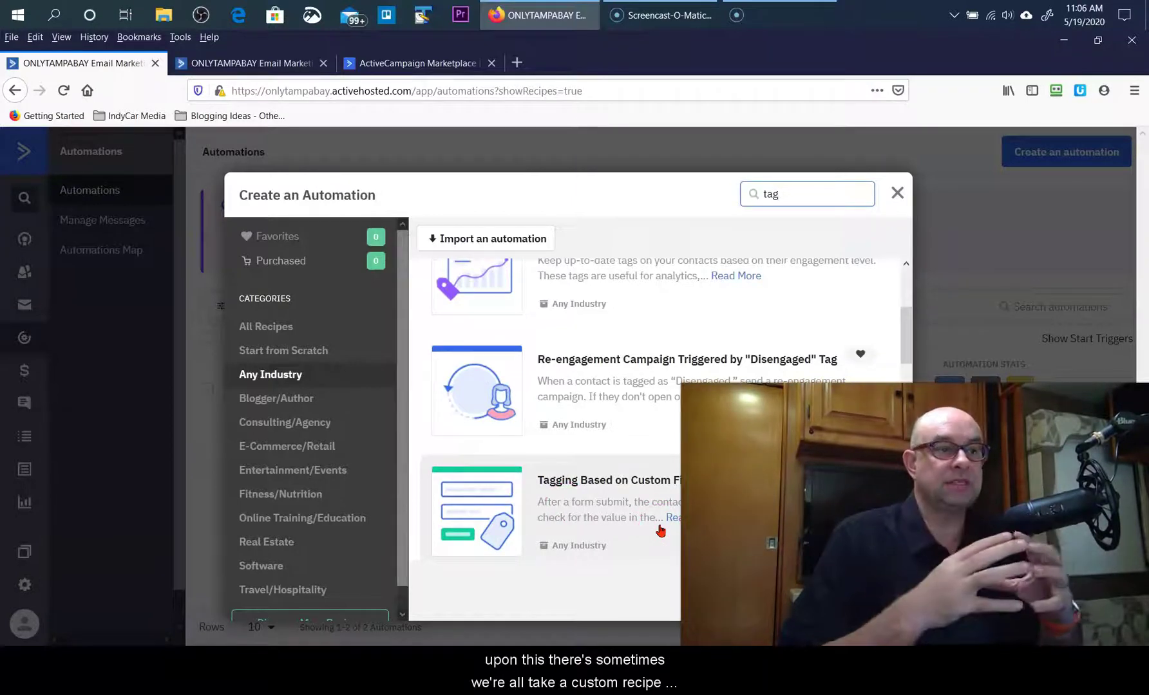
pyautogui.click(607, 503)
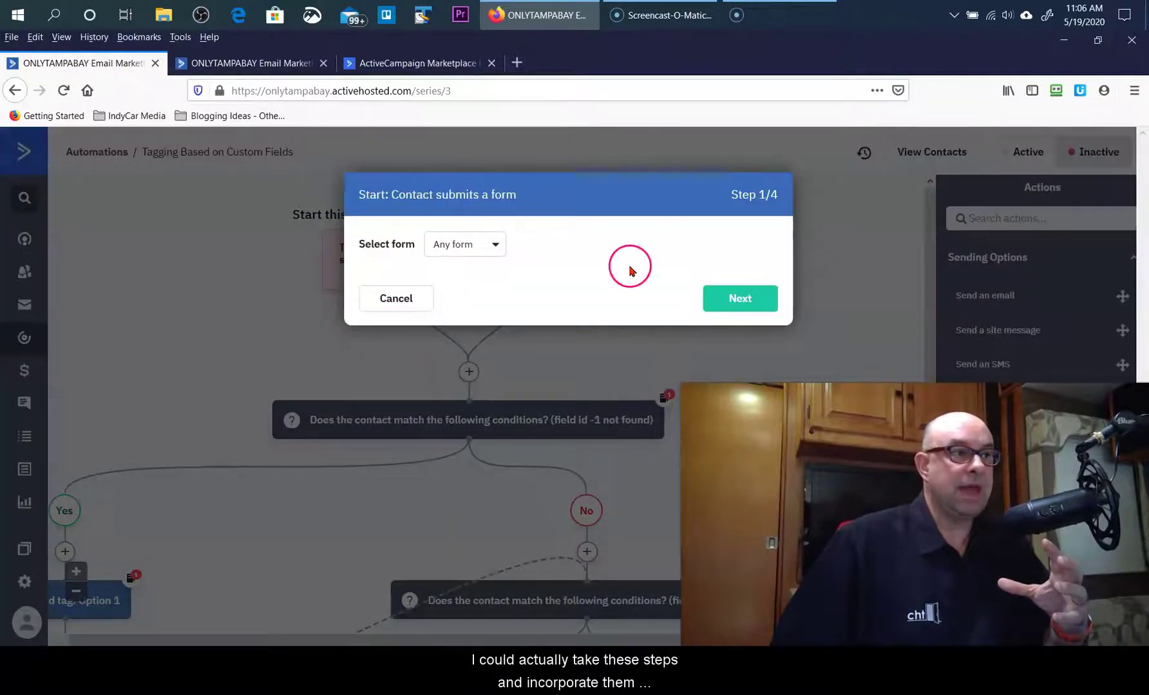
# Step: Set the recipe's start trigger to submission of the 7 Day Free Report form and continue to the following setup stage
pyautogui.click(489, 245)
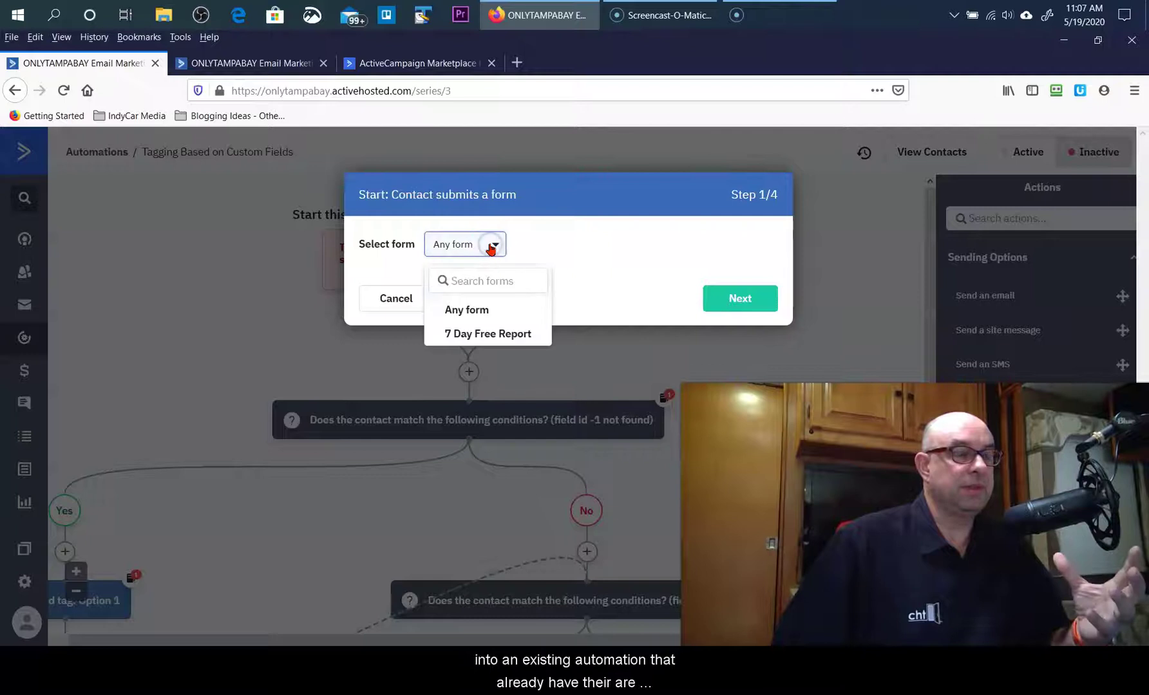
pyautogui.click(461, 336)
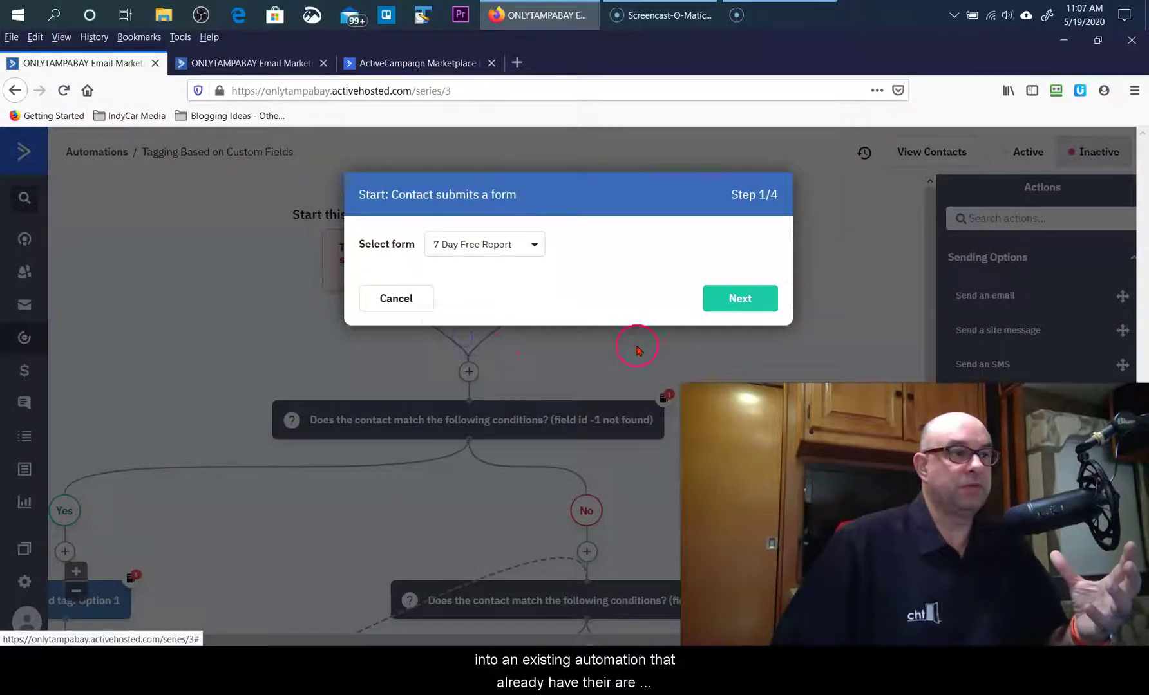
pyautogui.click(737, 300)
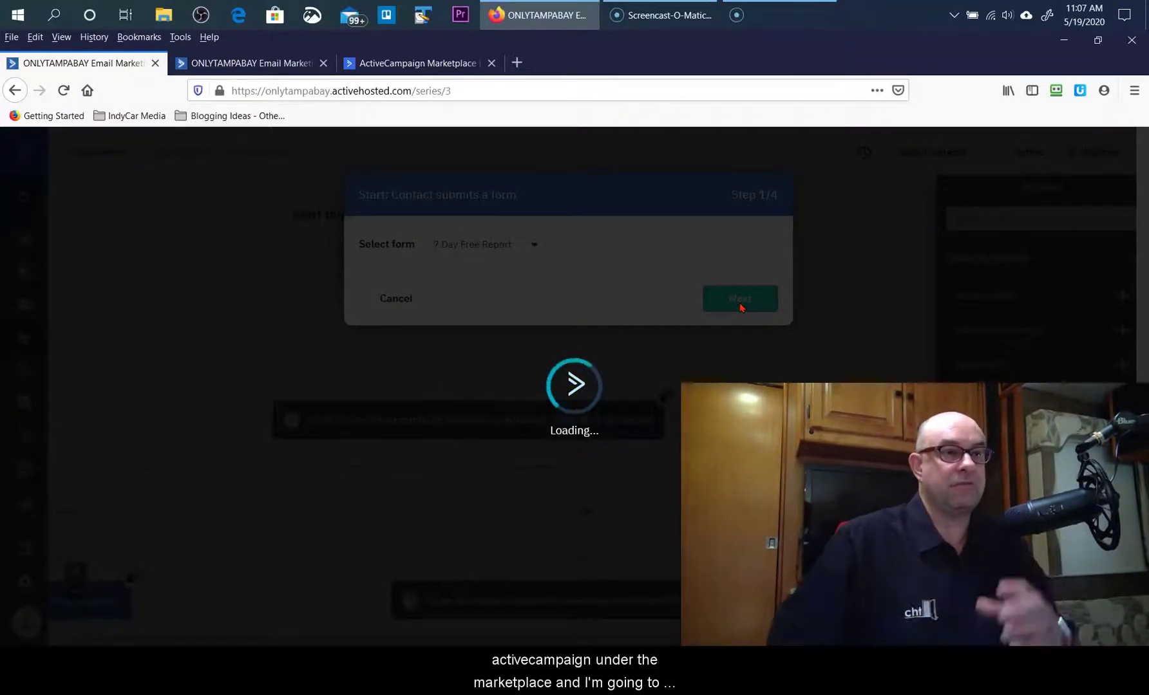
# Step: Switch to the ActiveCampaign Marketplace browser tab and look through the featured recipes and industry filters
pyautogui.hotkey('ctrl', '3')
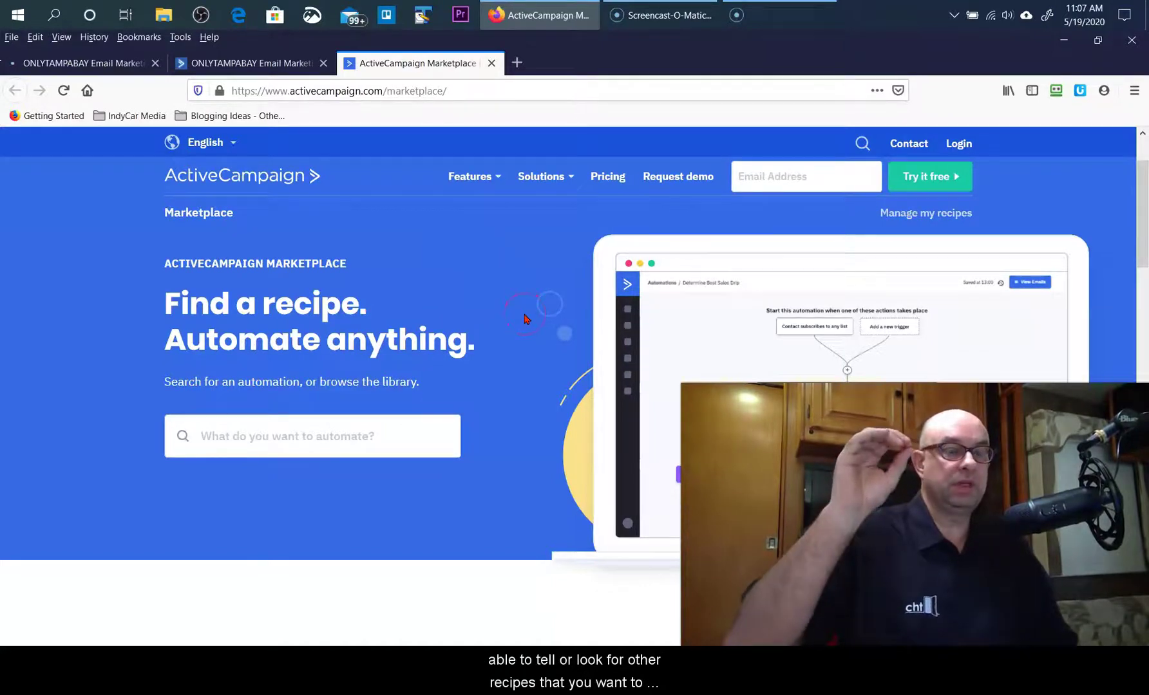
pyautogui.scroll(-2, 526, 318)
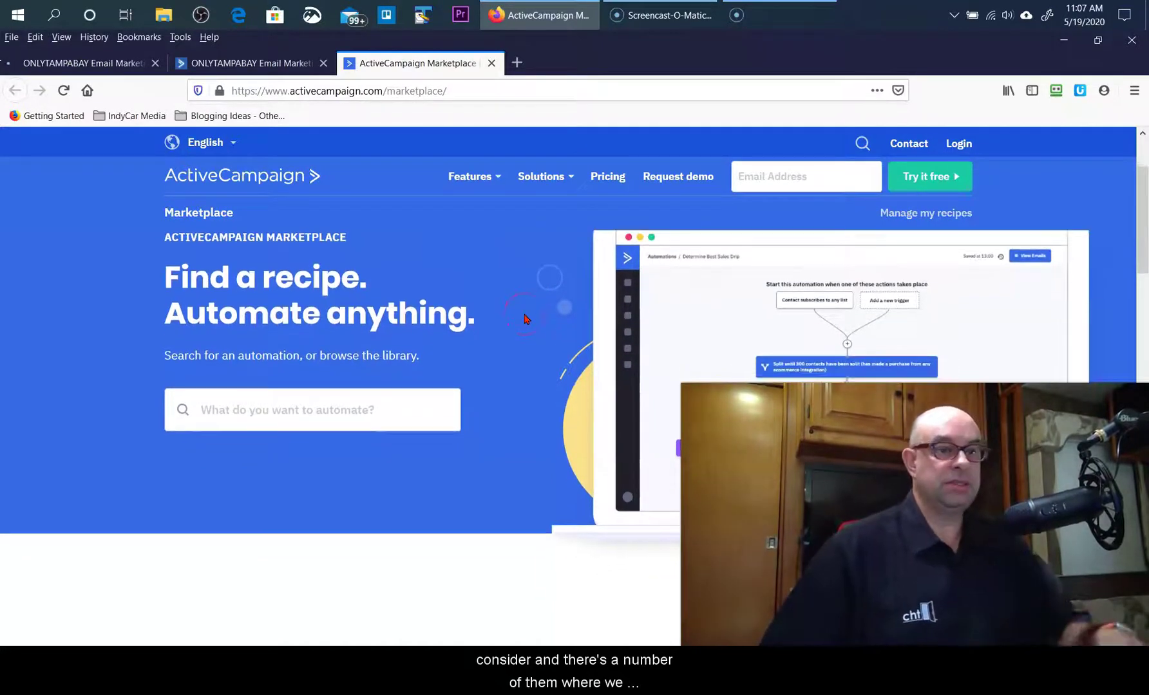
pyautogui.scroll(2, 404, 316)
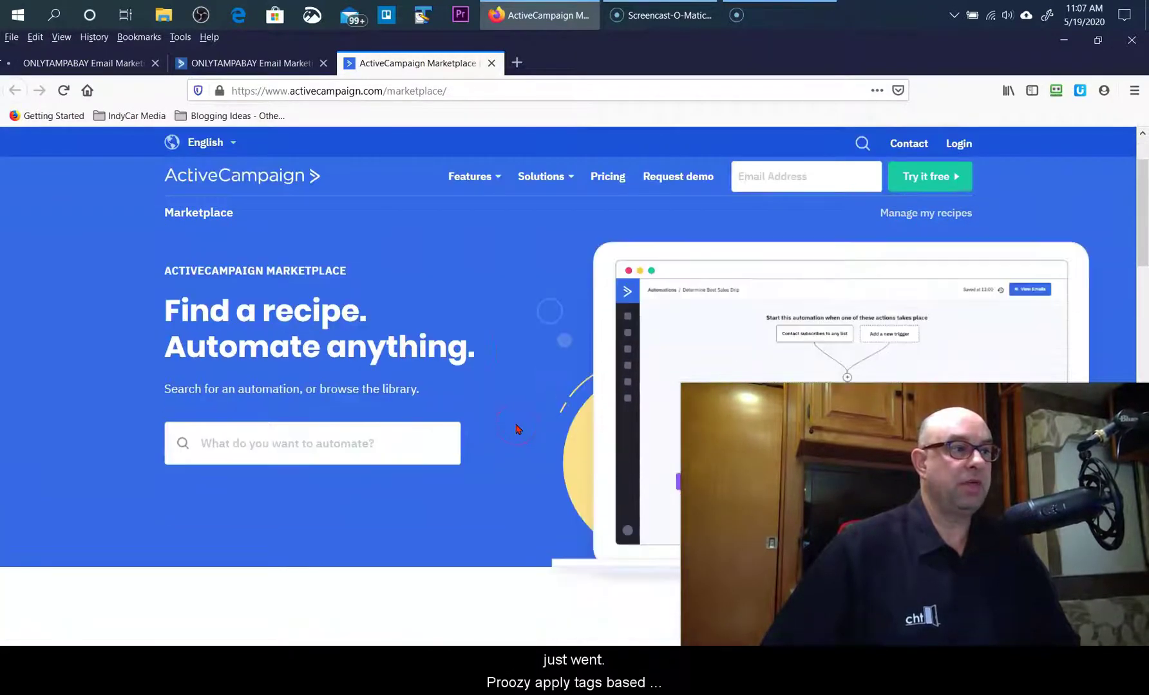
pyautogui.scroll(-3, 517, 430)
pyautogui.scroll(-5, 516, 430)
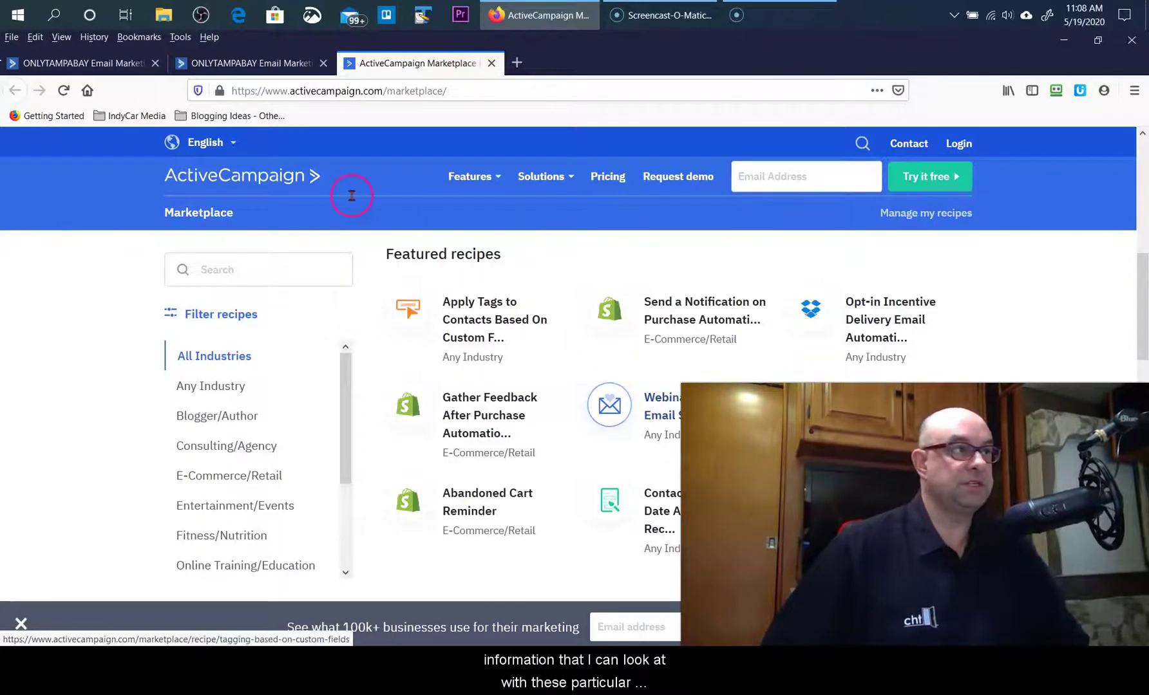
# Step: Return to the automations list and examine the contact, campaign and goal stats of Tagging Based on Custom Fields and the campaigns in Welcome Series
pyautogui.hotkey('ctrl', 'shift', 'Tab')
pyautogui.moveTo(495, 405)
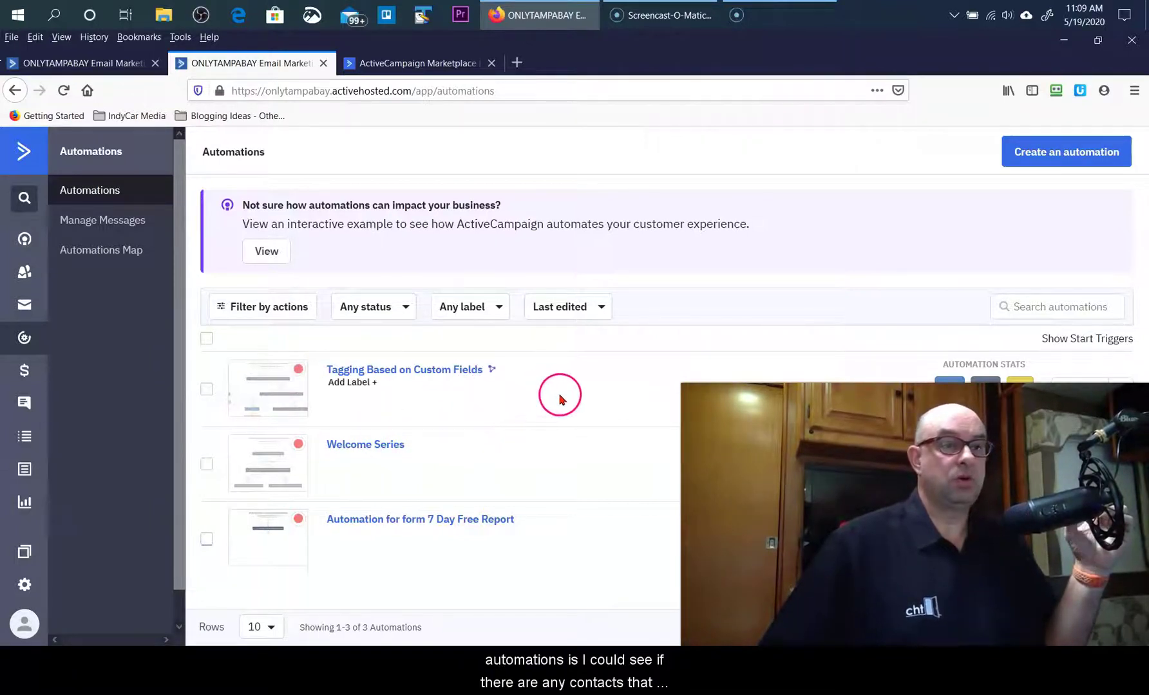
pyautogui.moveTo(694, 436)
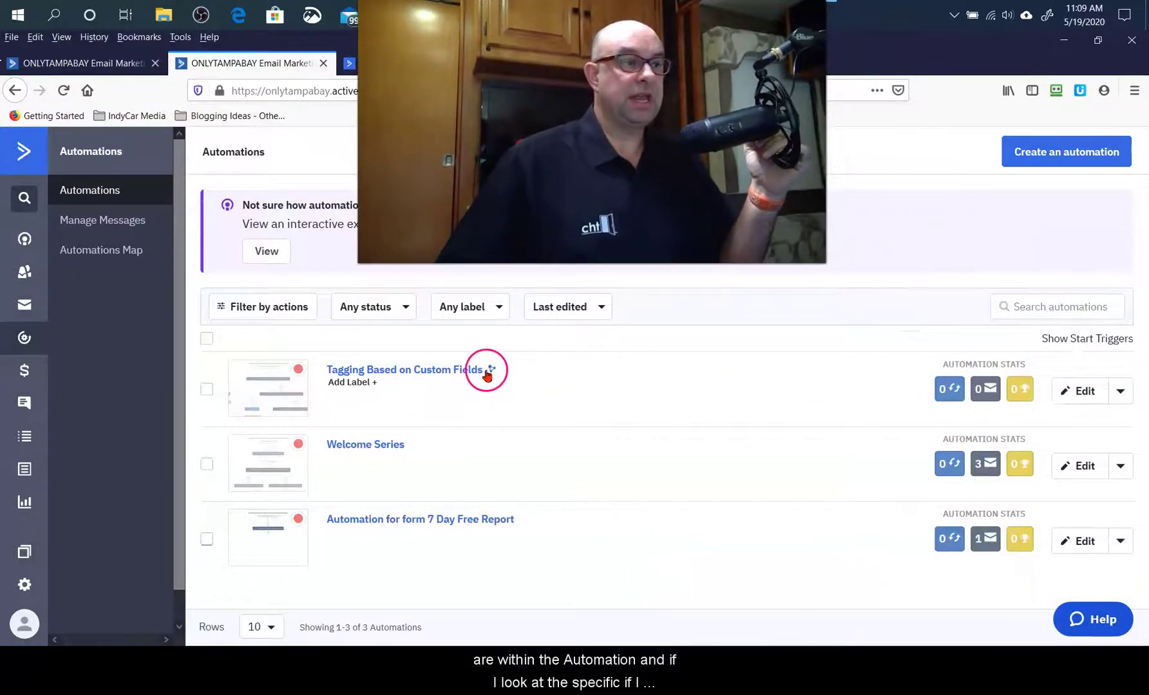
pyautogui.click(491, 369)
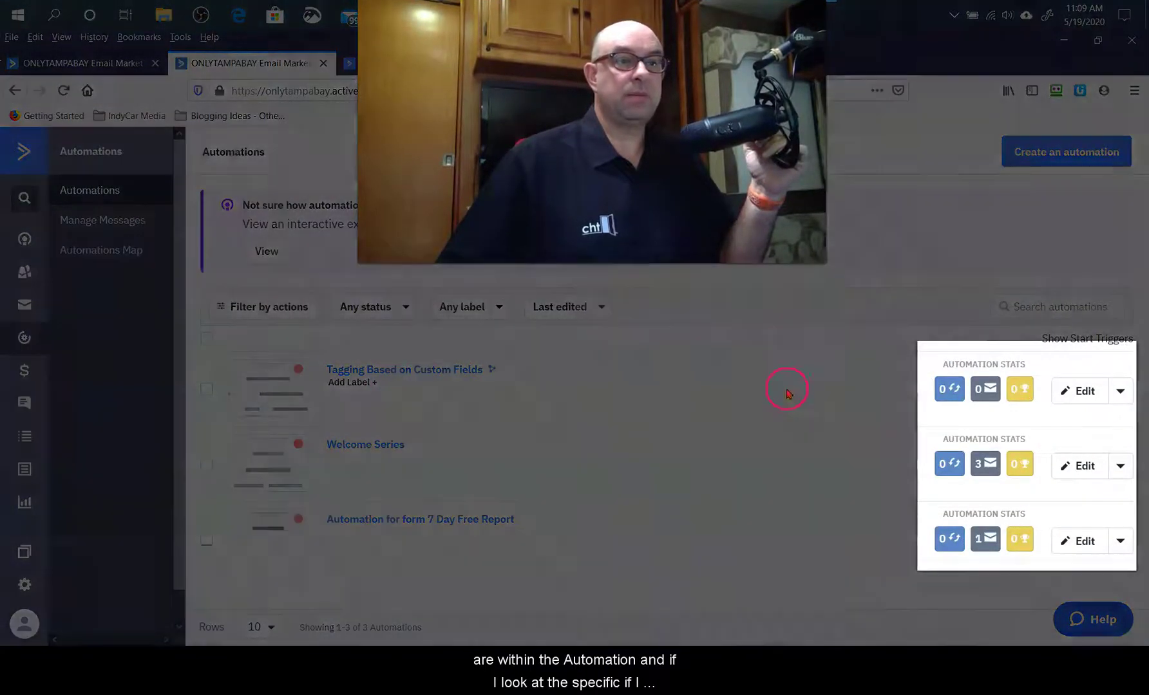
pyautogui.moveTo(951, 402)
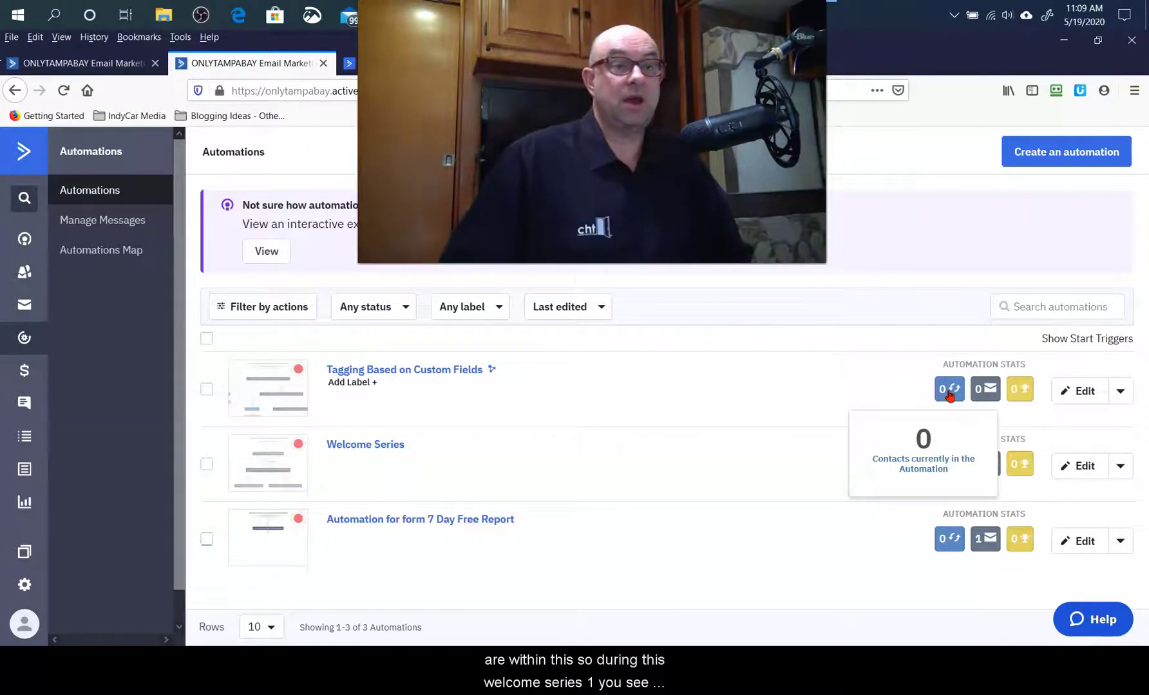
pyautogui.click(980, 391)
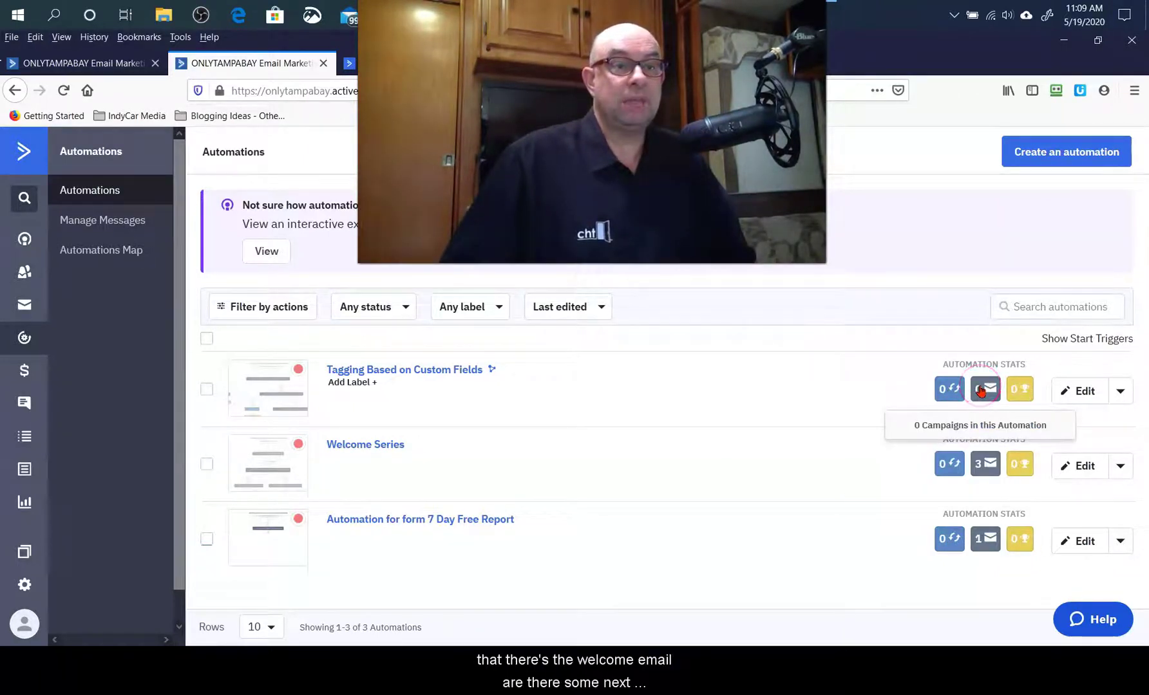
pyautogui.click(989, 477)
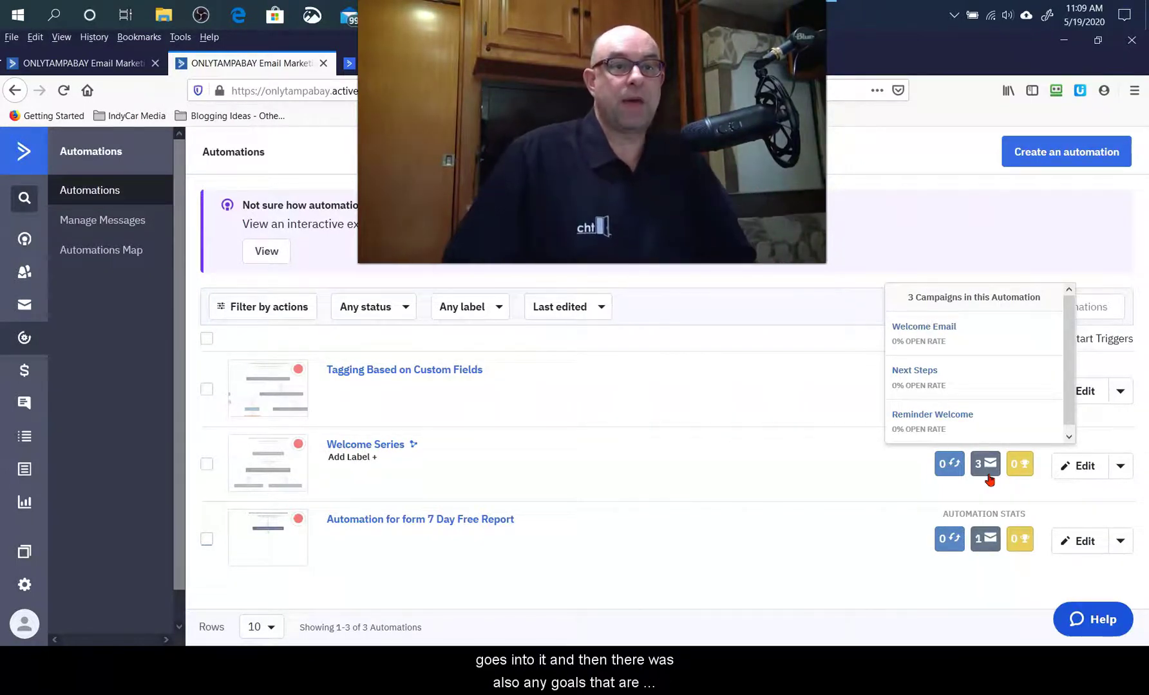
pyautogui.click(829, 437)
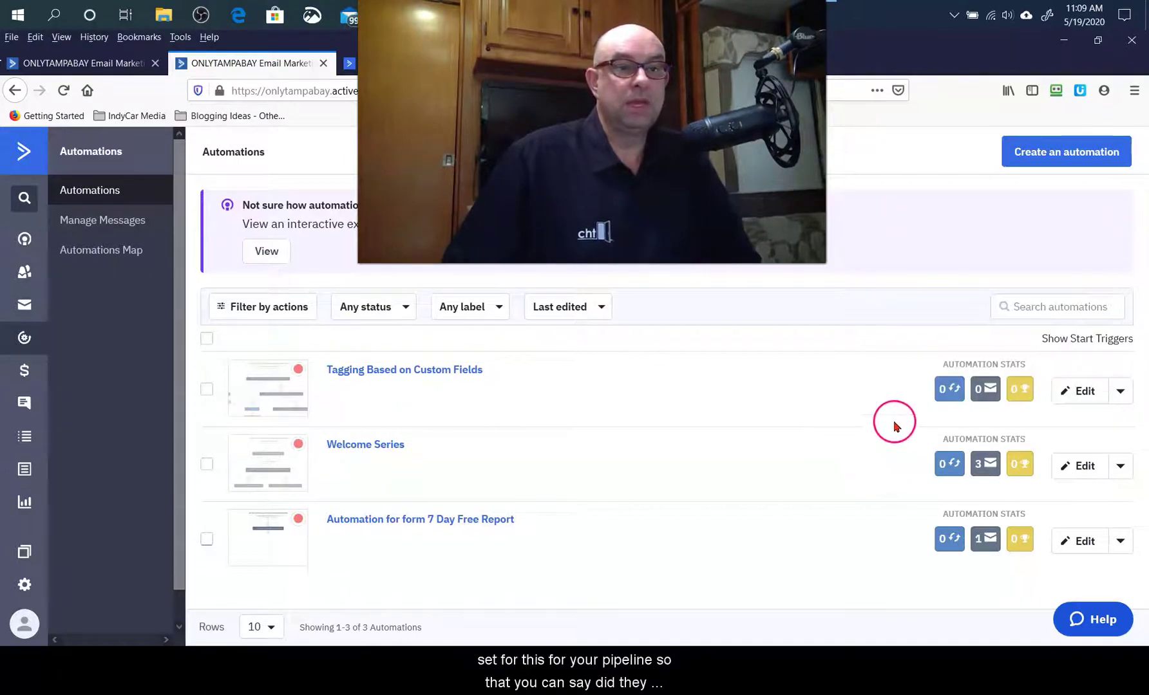
pyautogui.click(1017, 390)
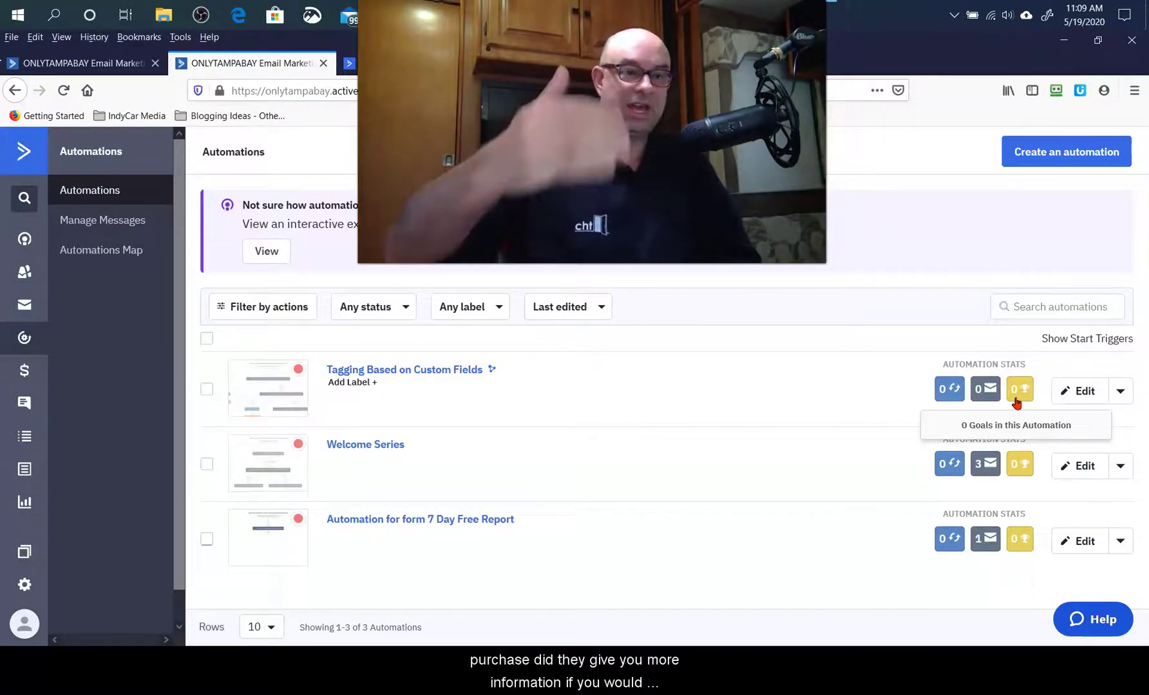
pyautogui.click(844, 380)
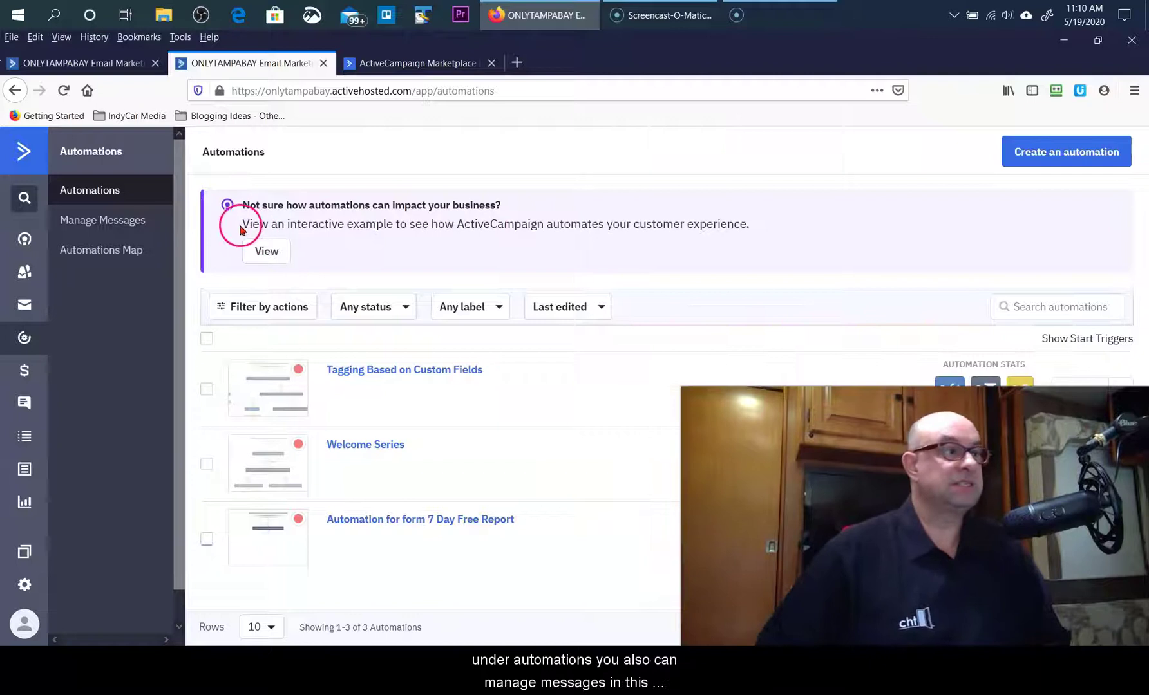
# Step: Review the Welcome Series email messages in the message management page, and open the Automations Map
pyautogui.click(102, 222)
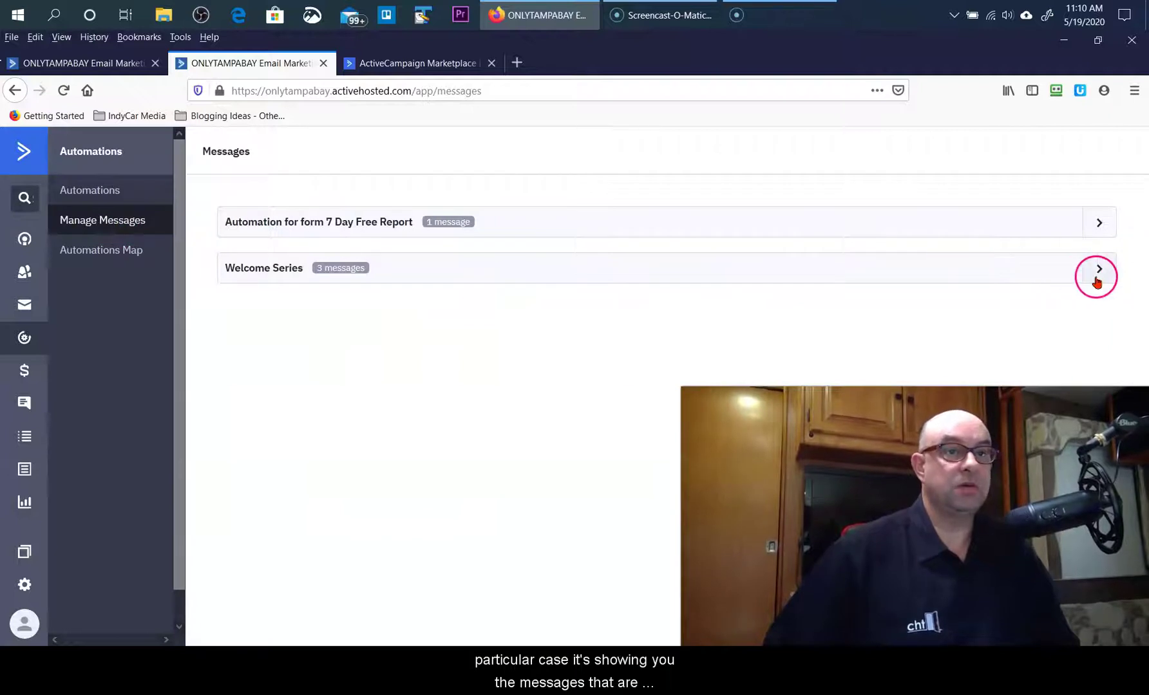
pyautogui.click(1107, 273)
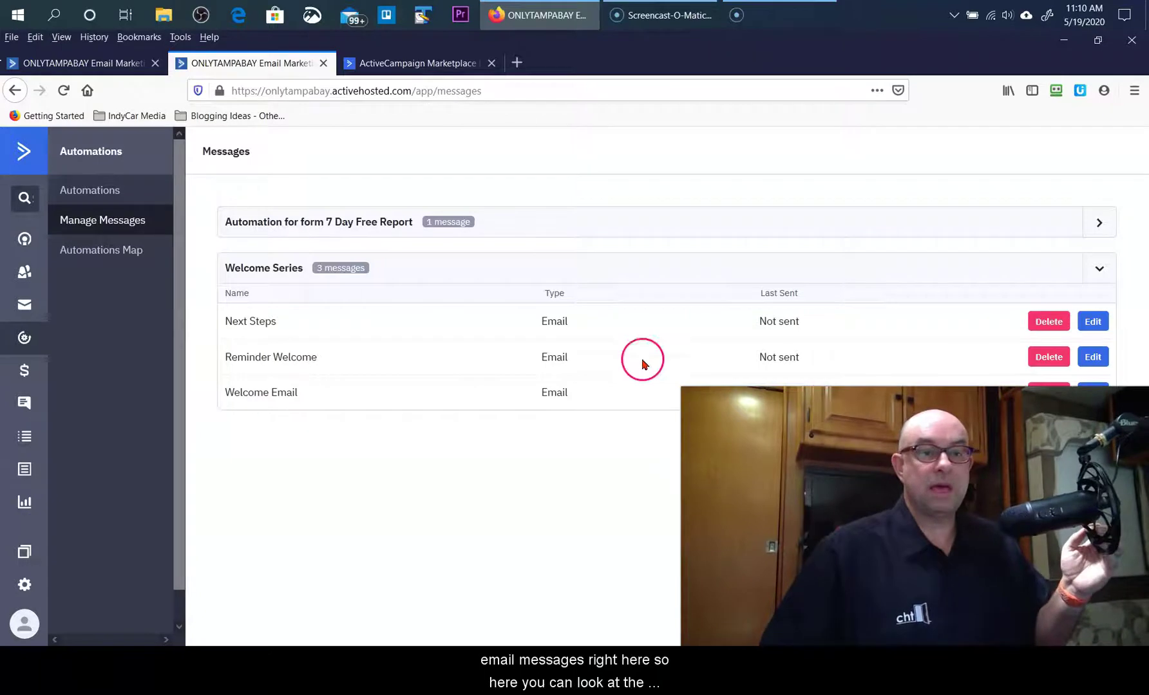
pyautogui.click(101, 250)
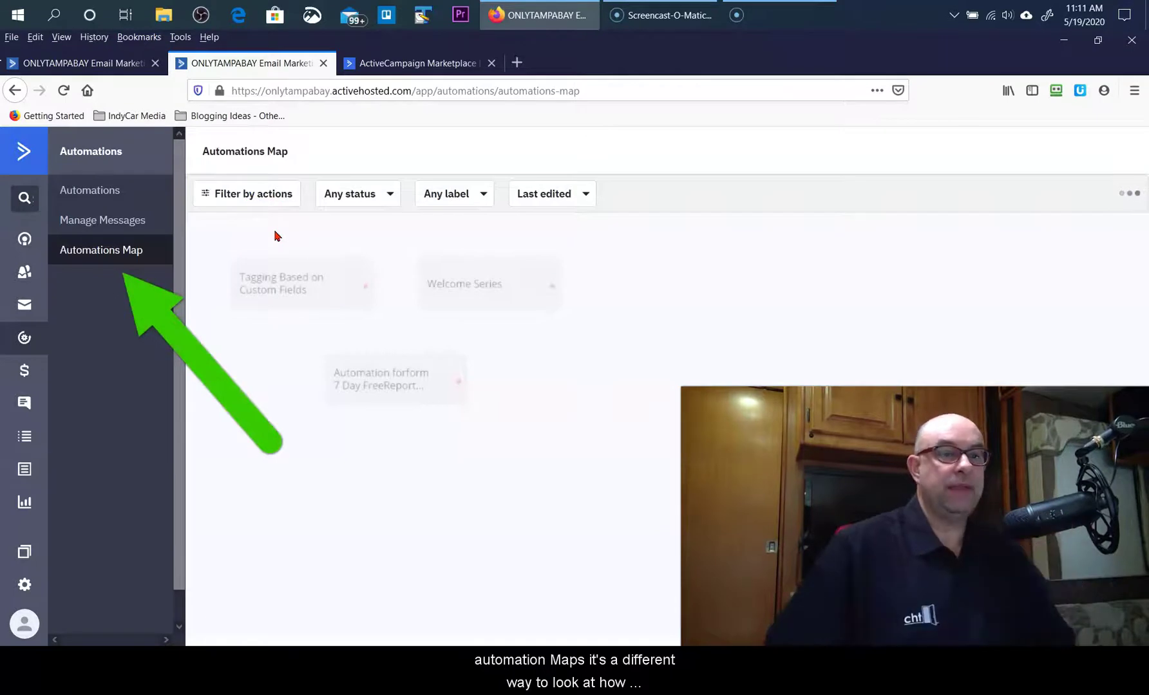
pyautogui.click(275, 211)
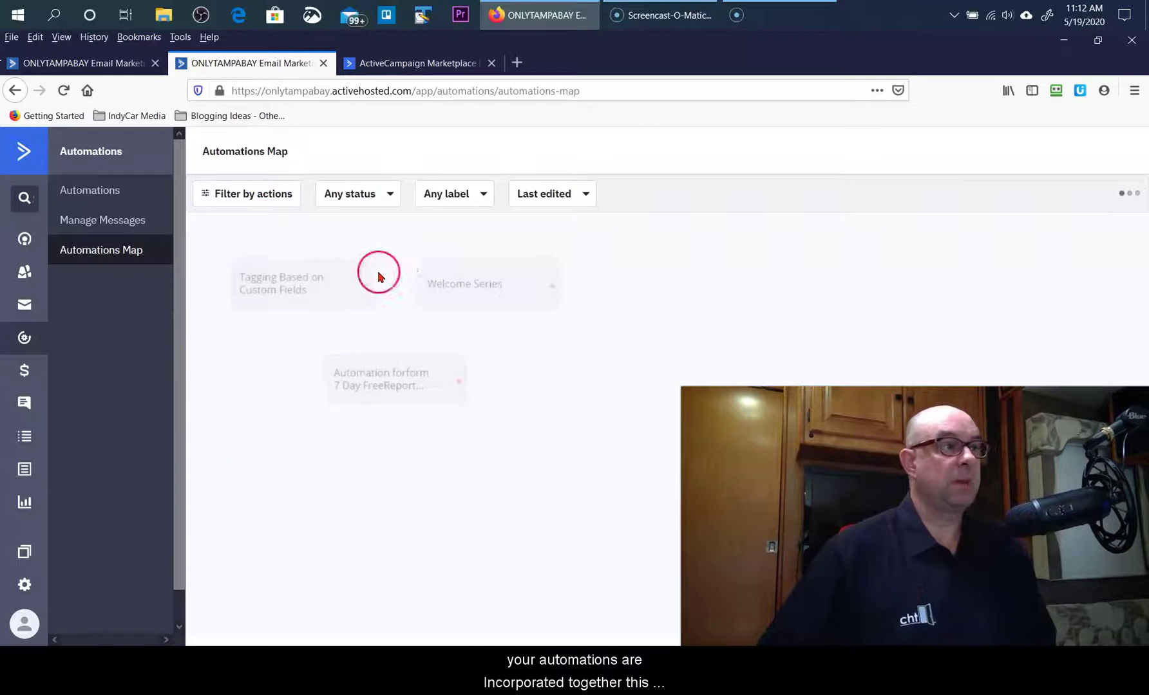
# Step: Look through the automation trigger filters and filter the Automations Map by the "Subscribes to a list" trigger
pyautogui.click(218, 199)
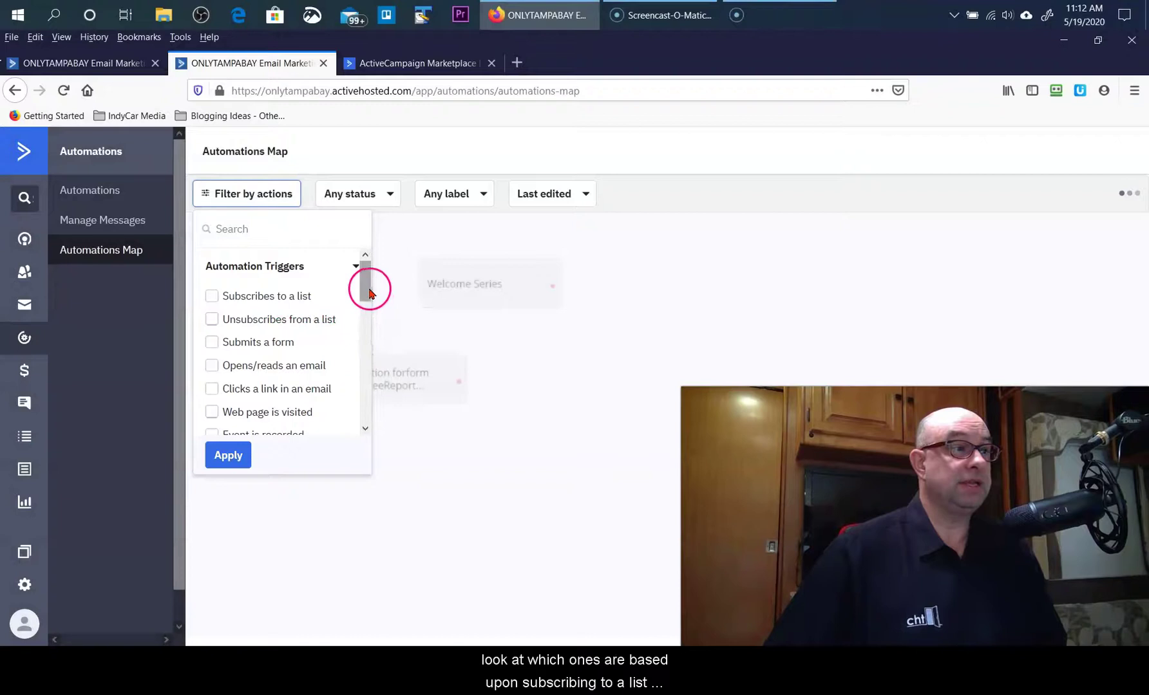
pyautogui.moveTo(368, 290); pyautogui.dragTo(347, 312)
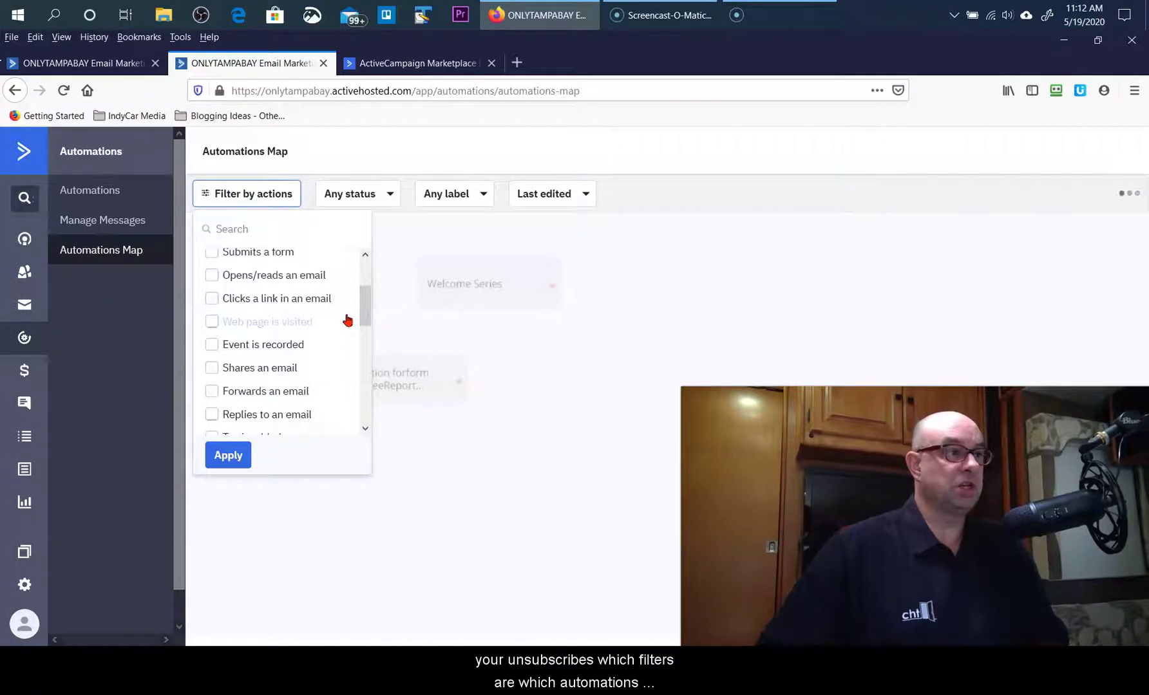
pyautogui.moveTo(360, 320); pyautogui.dragTo(364, 275)
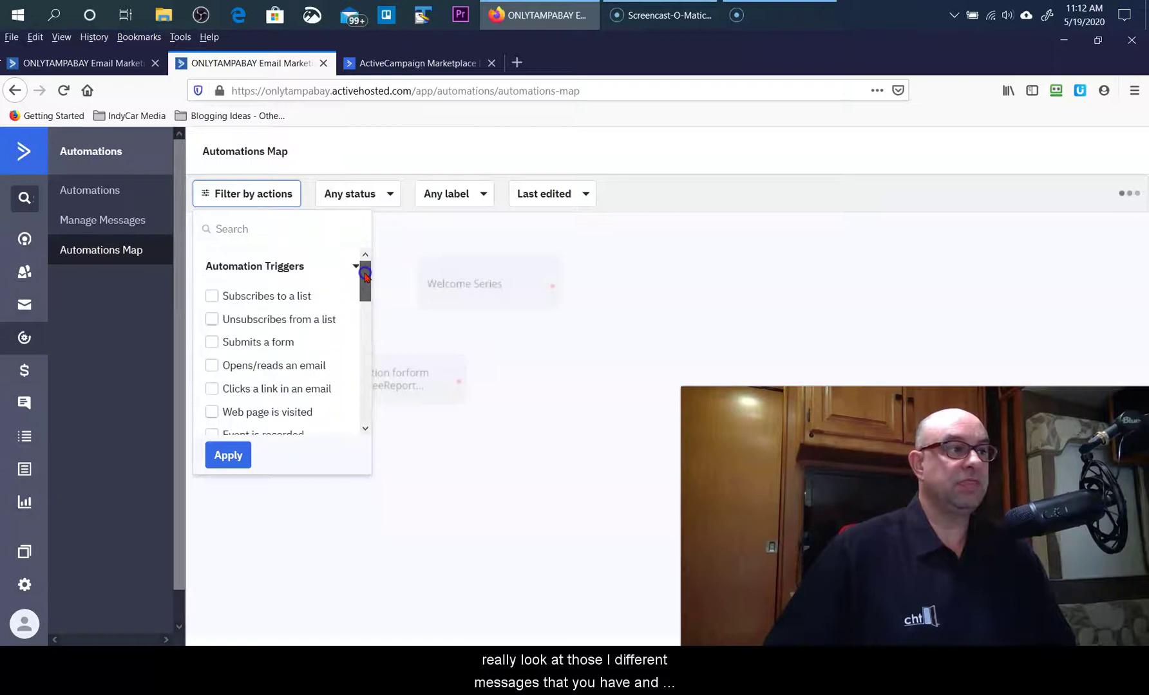
pyautogui.click(344, 354)
pyautogui.click(217, 297)
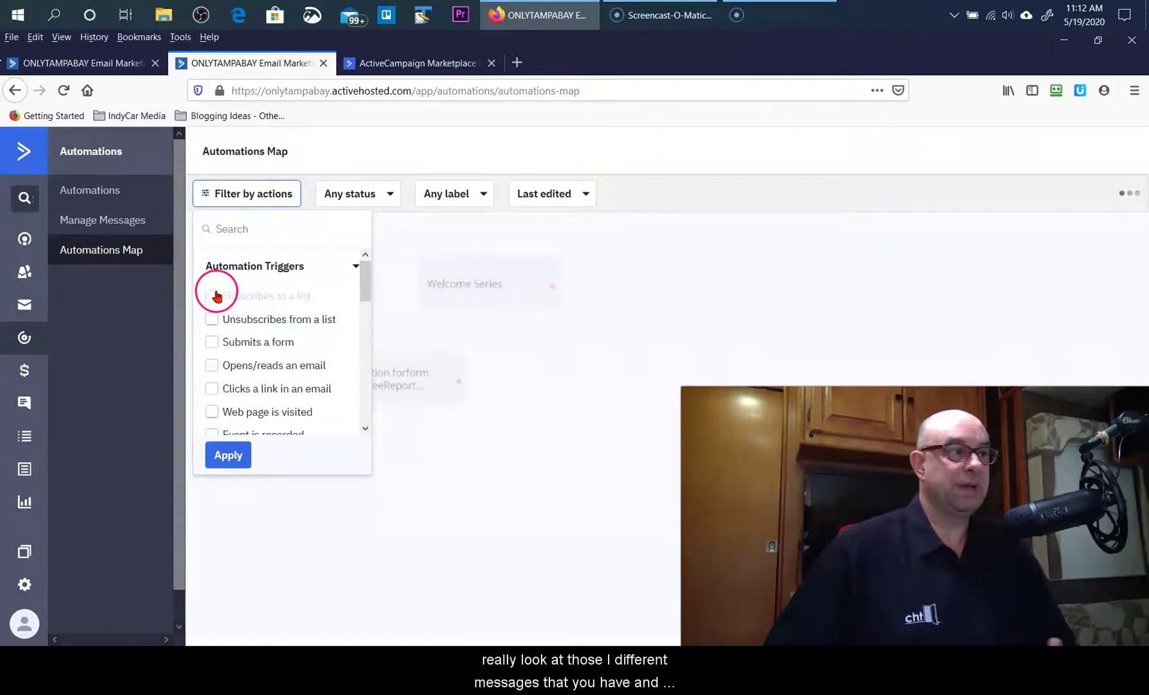
pyautogui.click(228, 456)
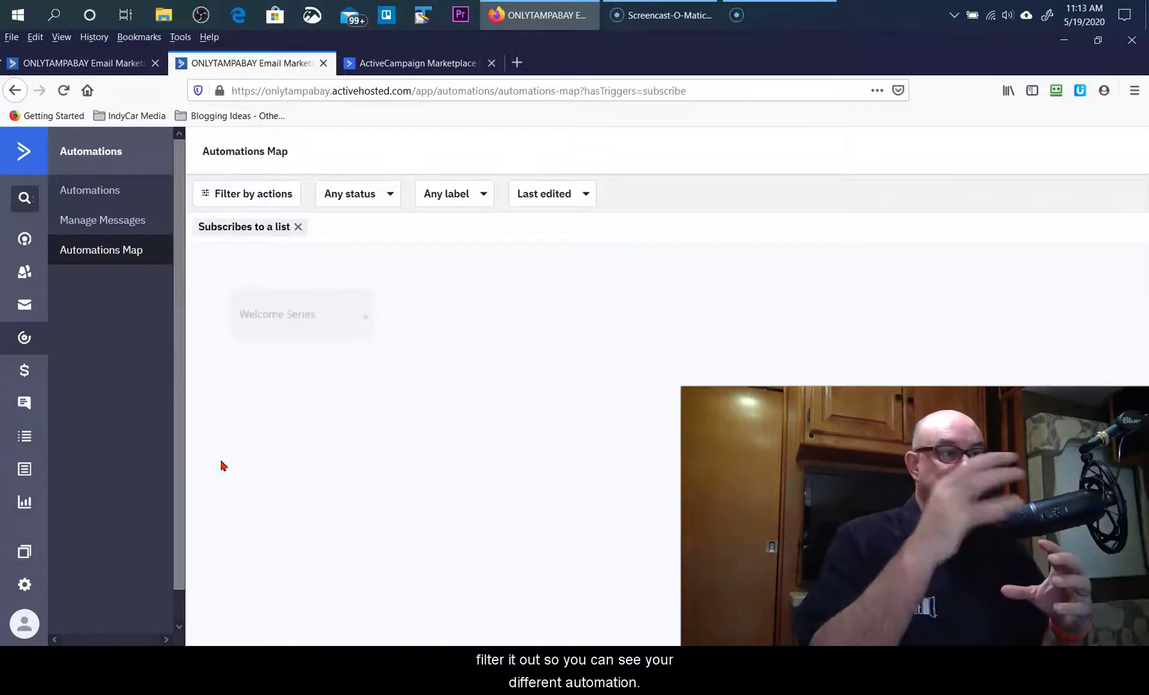